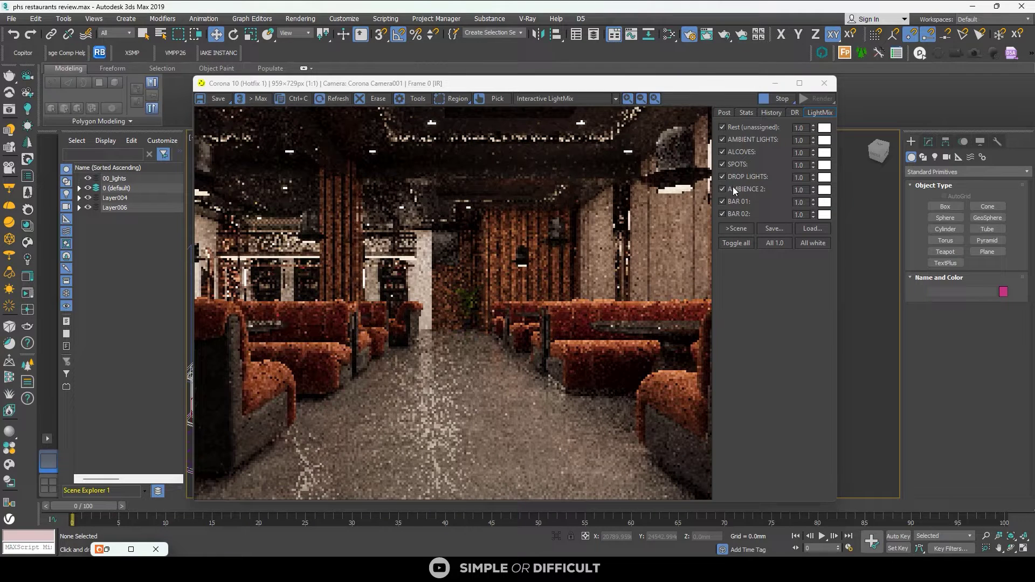
Switch the BAR 02 light layer off and back on in LightMix to preview its contribution to the render
click(722, 213)
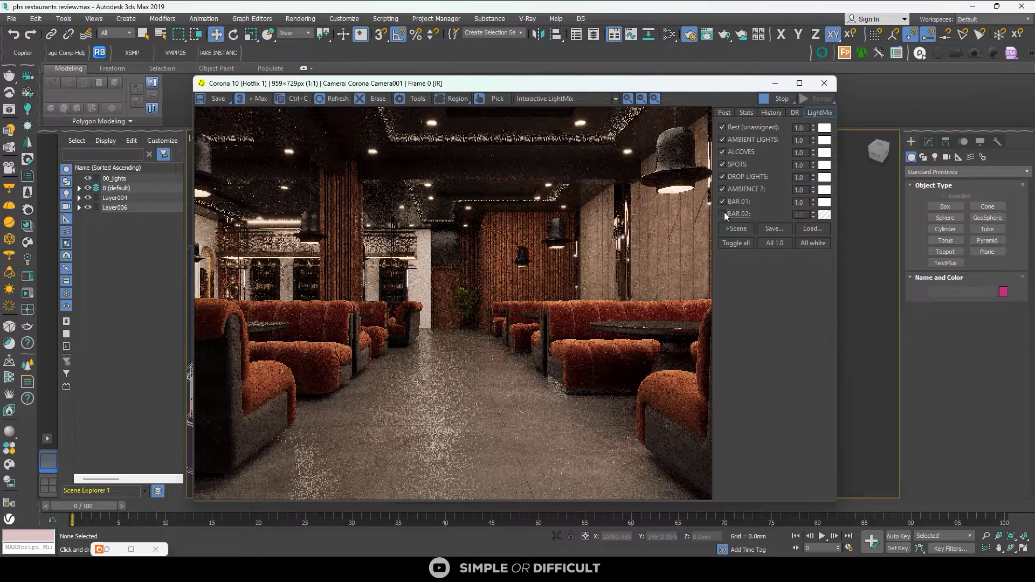
click(723, 214)
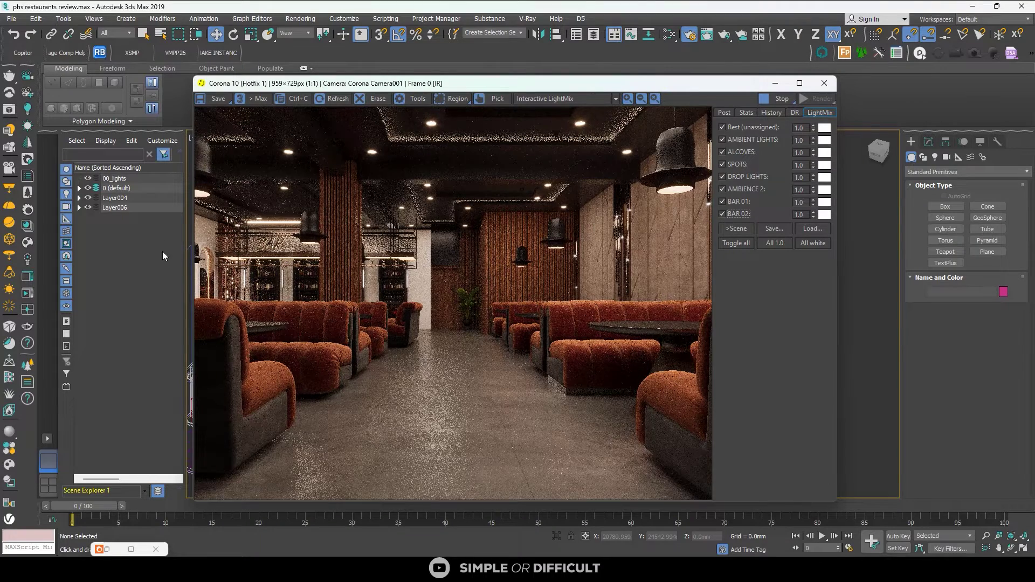
scroll(241, 276, up, 4)
scroll(241, 276, down, 4)
Toggle the AMBIENCE 2 light layer off and on repeatedly in LightMix to compare its effect on the restaurant
click(722, 189)
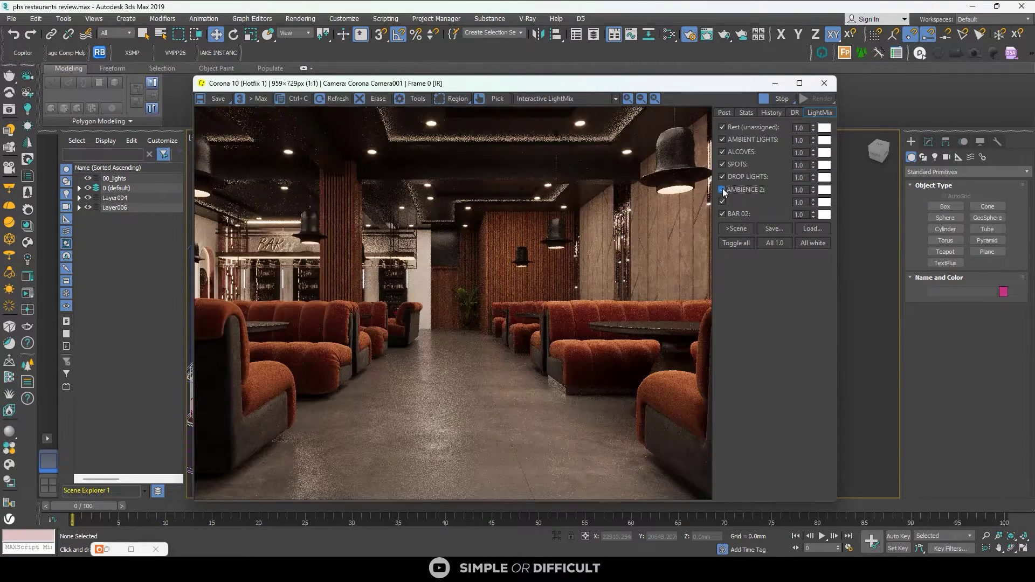
click(722, 189)
click(723, 189)
click(722, 188)
click(722, 189)
click(723, 189)
Toggle the DROP LIGHTS layer off and on repeatedly in LightMix to compare the pendant lighting
click(722, 177)
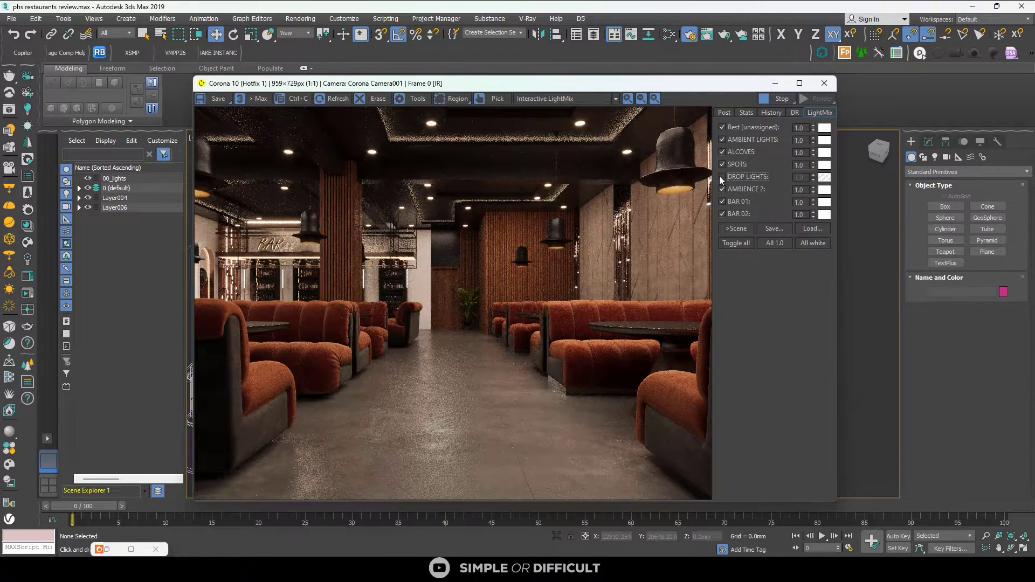
click(722, 177)
click(722, 177)
click(722, 176)
click(722, 177)
click(722, 177)
Switch the SPOTS, ALCOVES and AMBIENT LIGHTS layers off and back on one by one to preview each one's effect
click(722, 164)
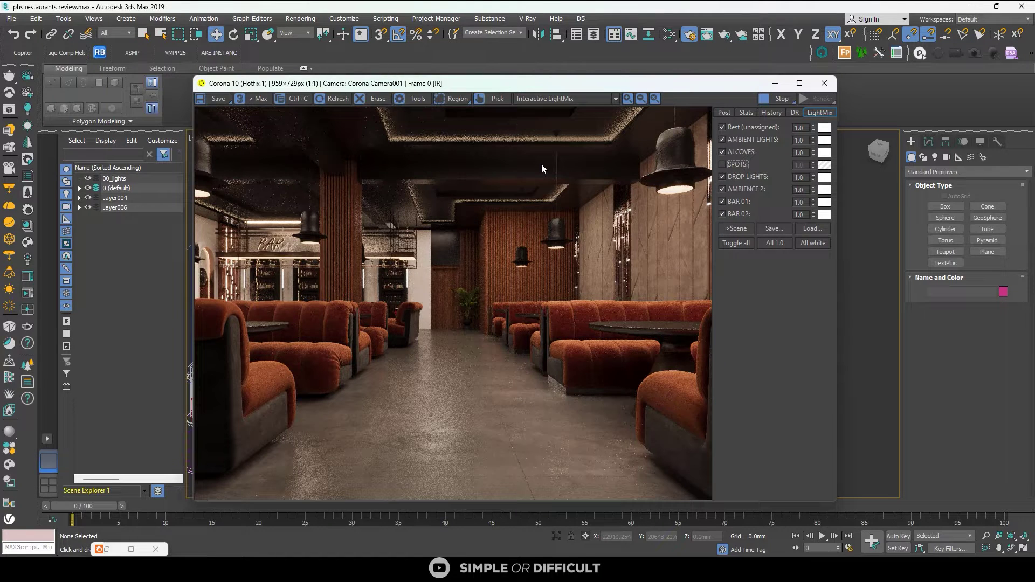
click(723, 164)
click(722, 152)
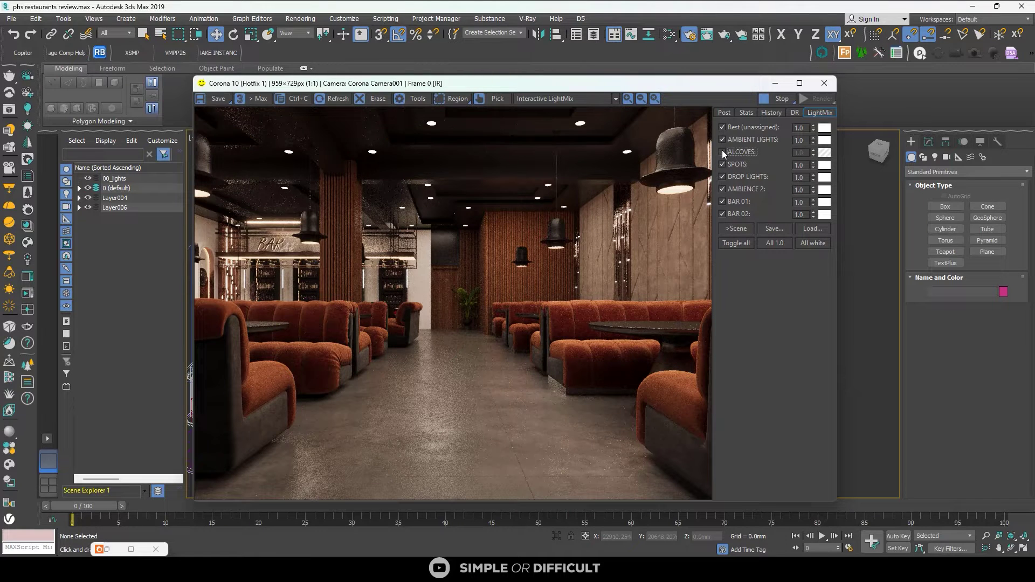
click(722, 151)
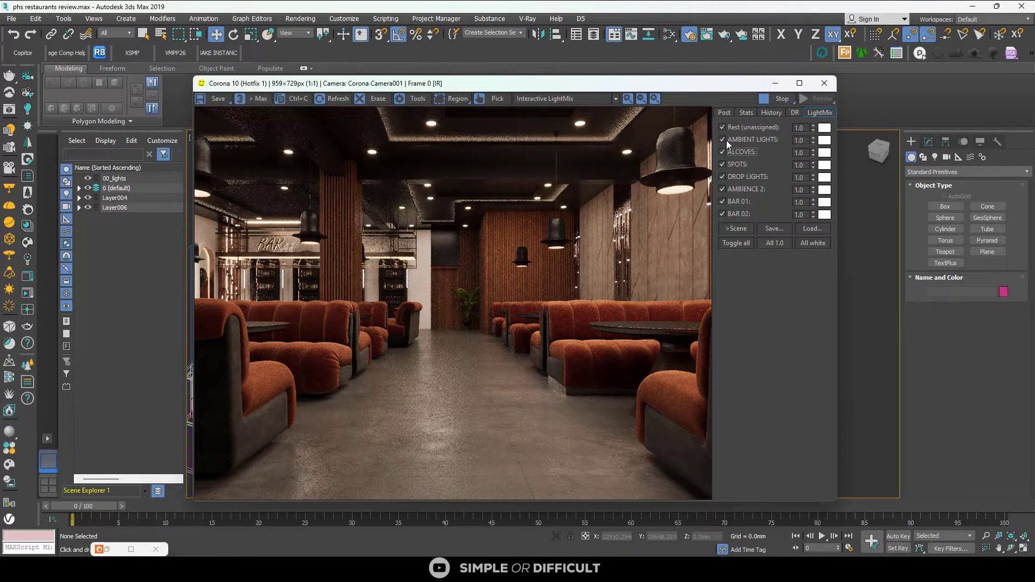
click(722, 140)
click(722, 140)
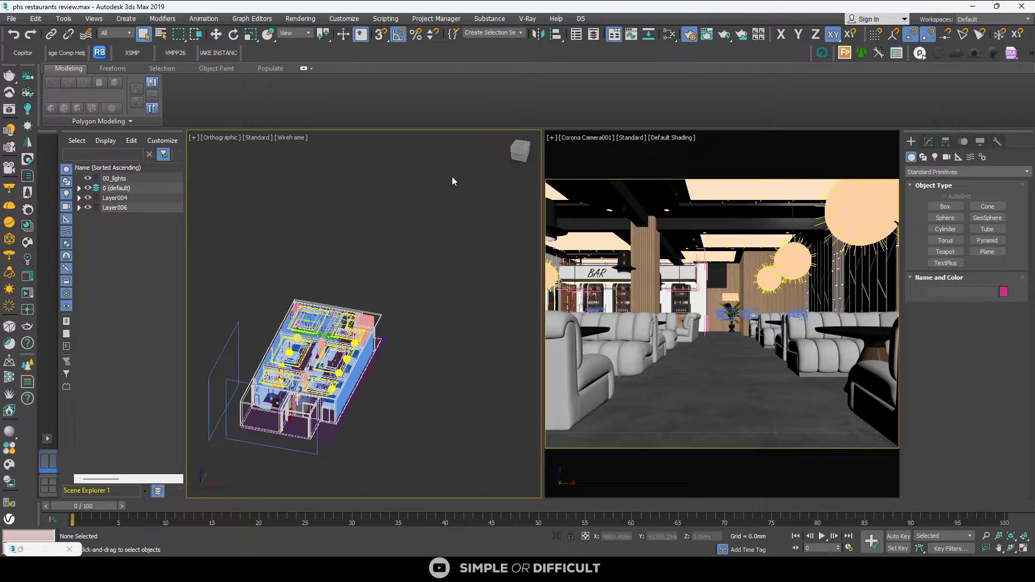
Open the Corona frame buffer and start an interactive render of the Corona Camera001 view
right_click(330, 221)
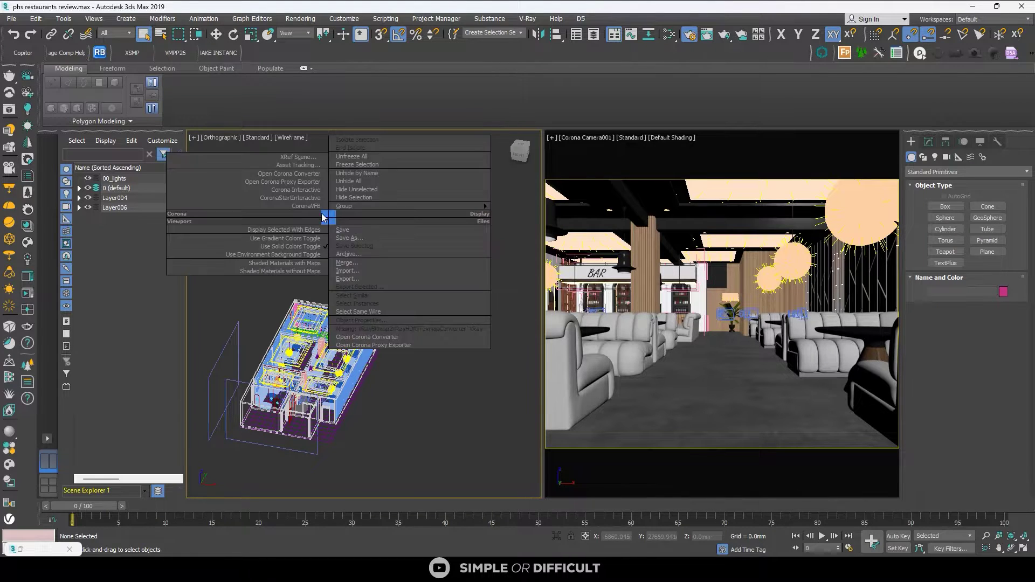
click(361, 195)
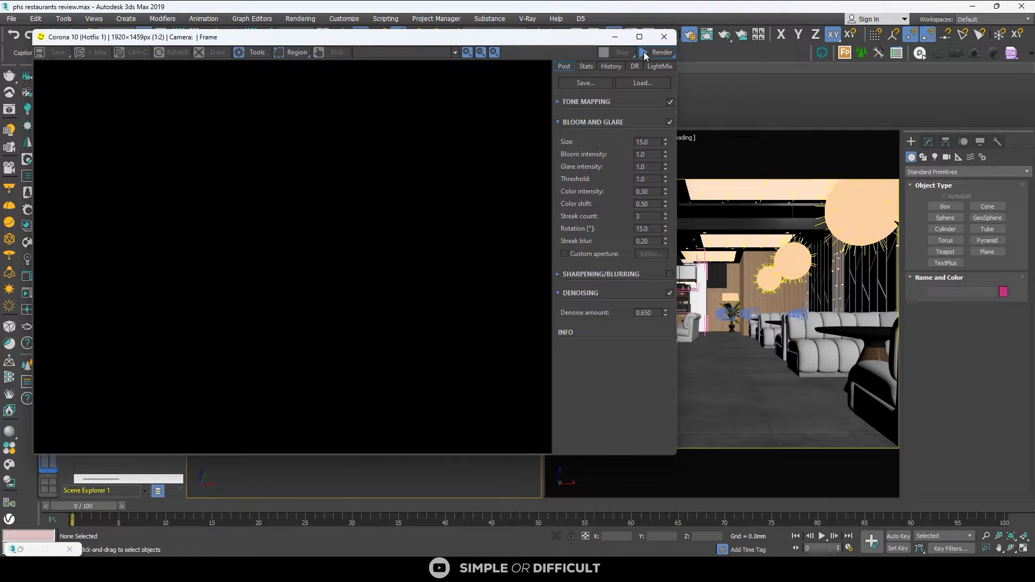
click(663, 52)
click(659, 64)
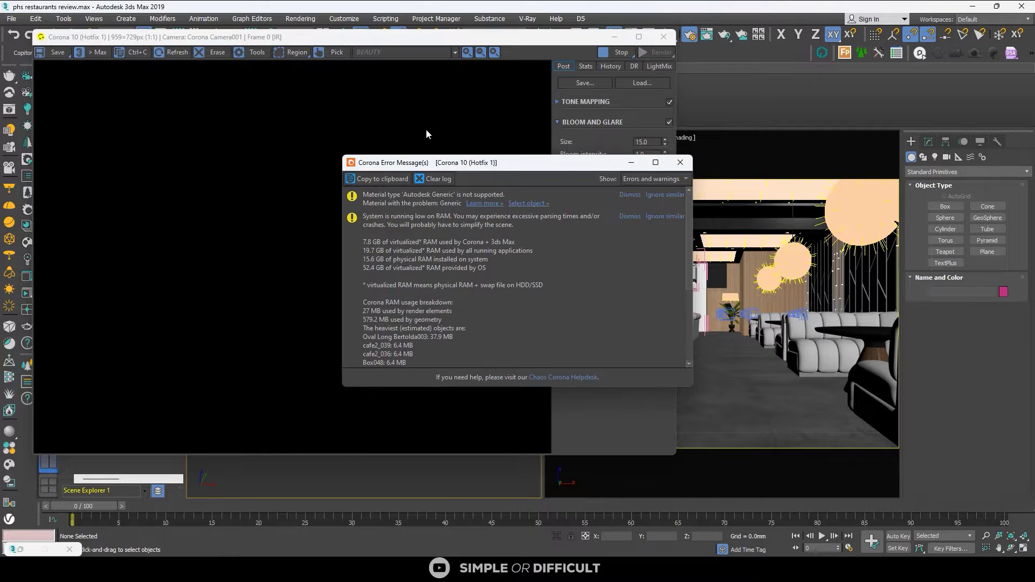
drag(543, 37, 669, 67)
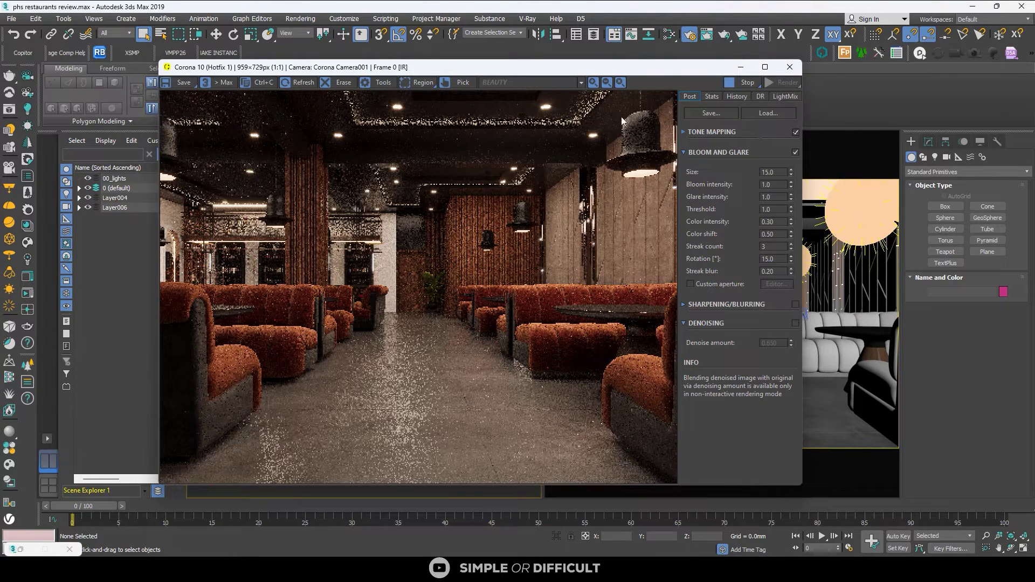
Inspect the bar area of the render and check the LightMix controls, ending with the interactive render stopped
scroll(388, 253, up, 2)
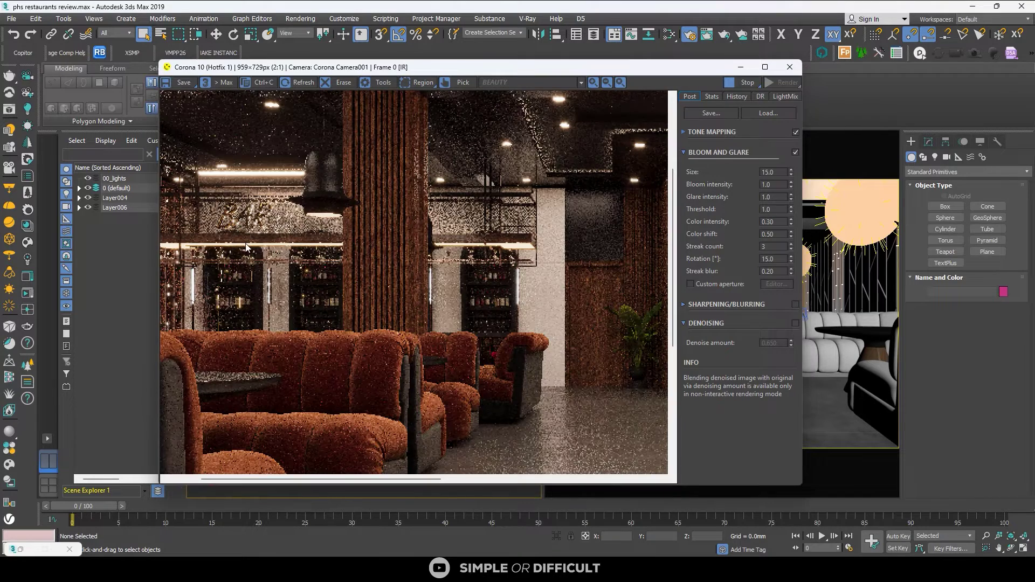
scroll(446, 255, down, 2)
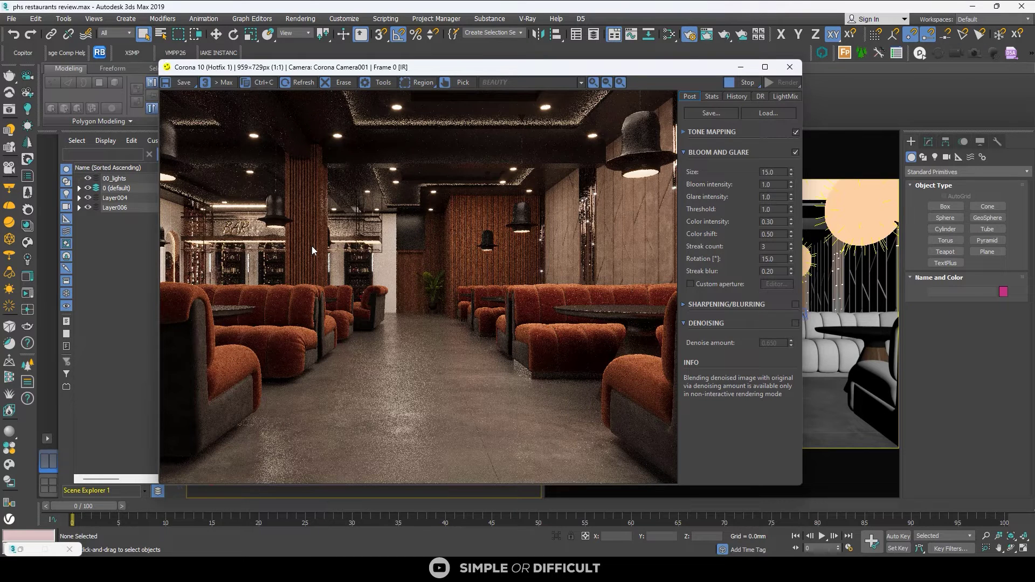
click(786, 96)
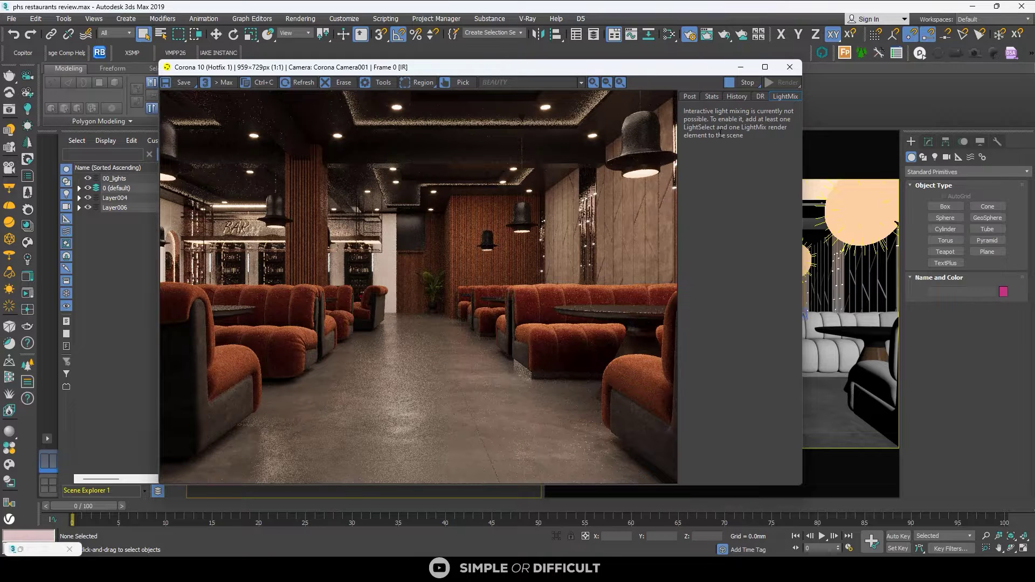
click(747, 82)
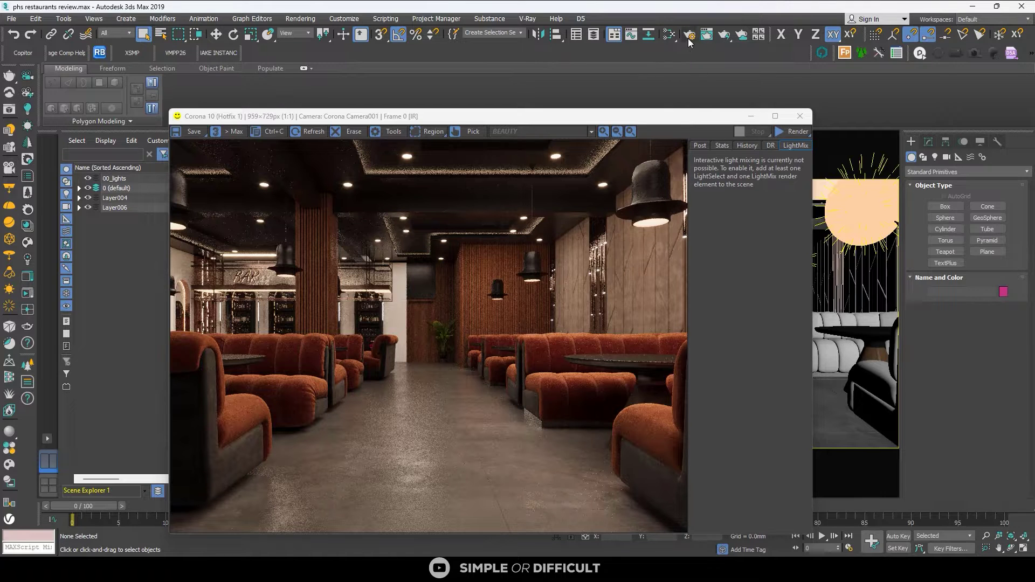
Generate a Corona LightMix setup separated by Instanced Lights and review the resulting render elements list
key(F10)
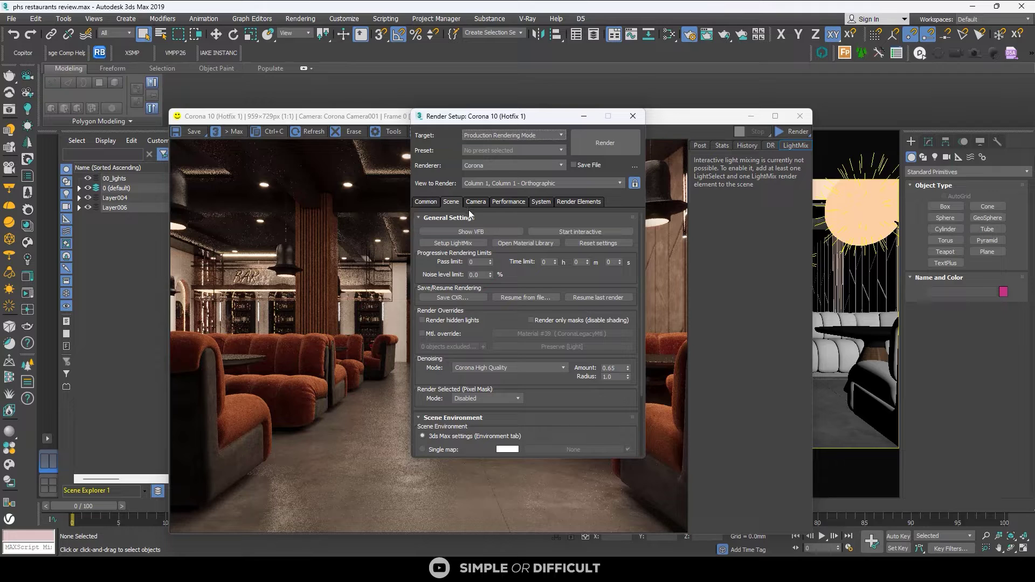
click(459, 246)
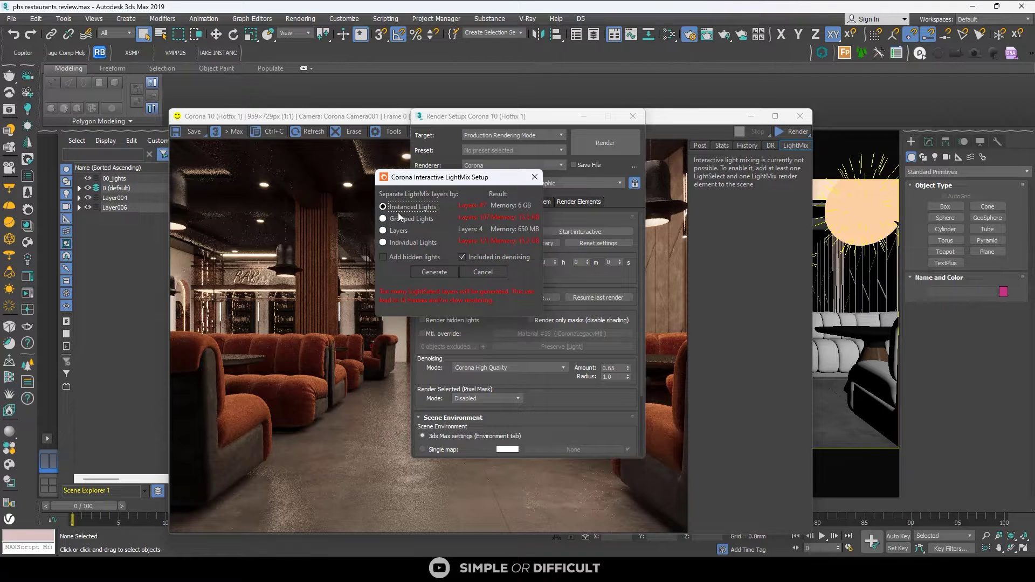
click(434, 273)
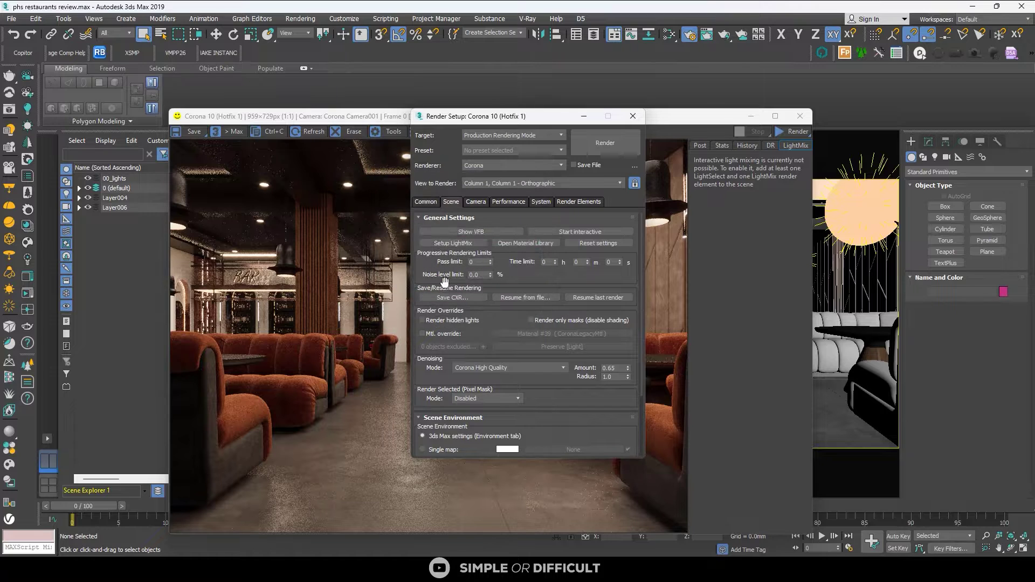
click(578, 202)
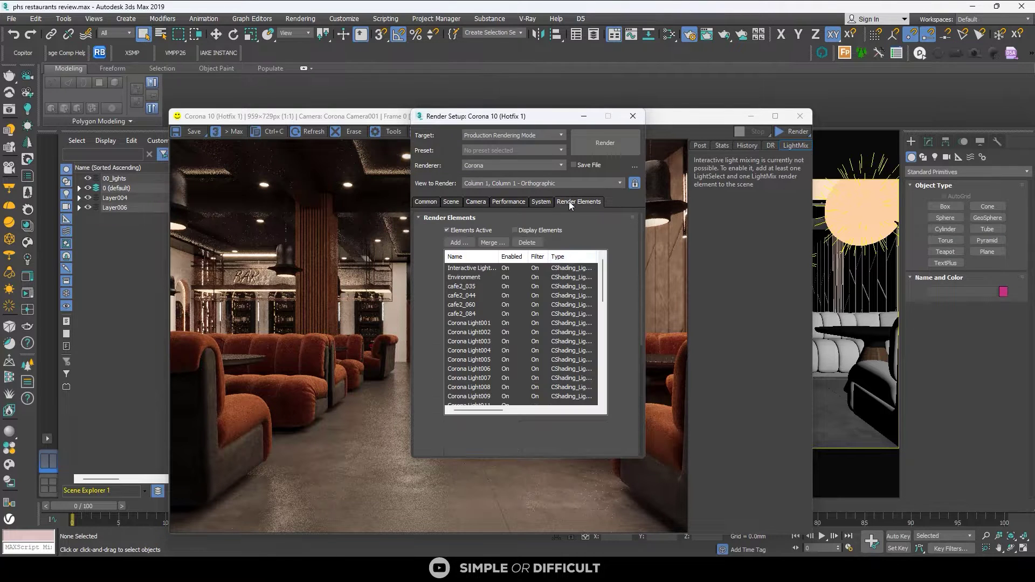
scroll(506, 307, down, 20)
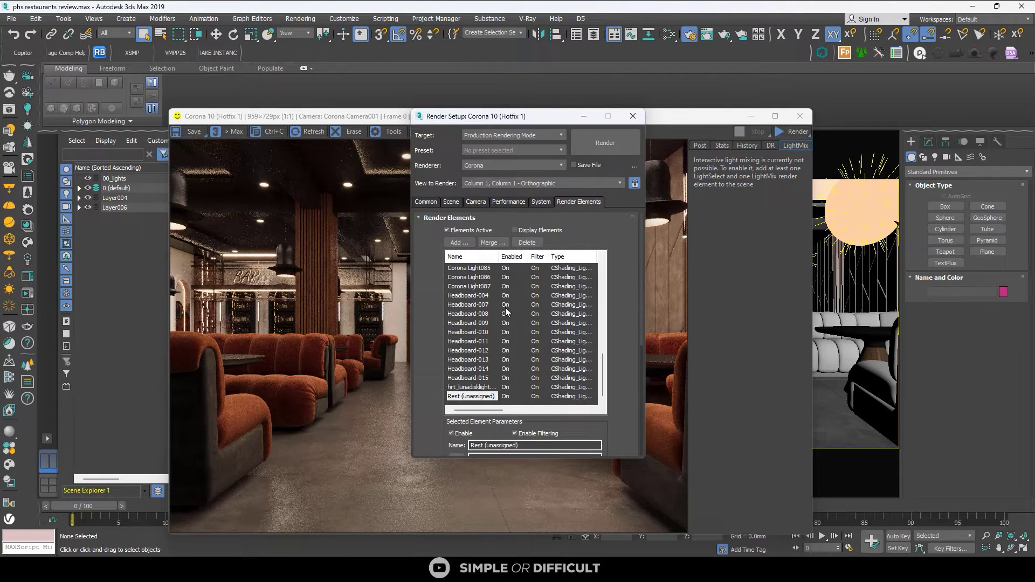
scroll(506, 307, up, 20)
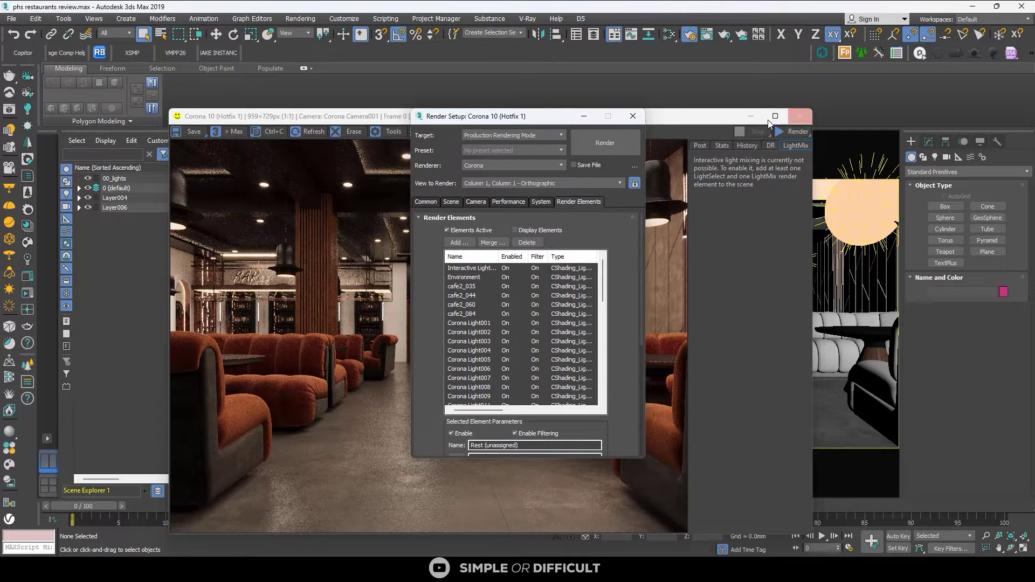
Run the interactive render to look through the individual light entries in LightMix, and stop the render
click(633, 115)
click(797, 132)
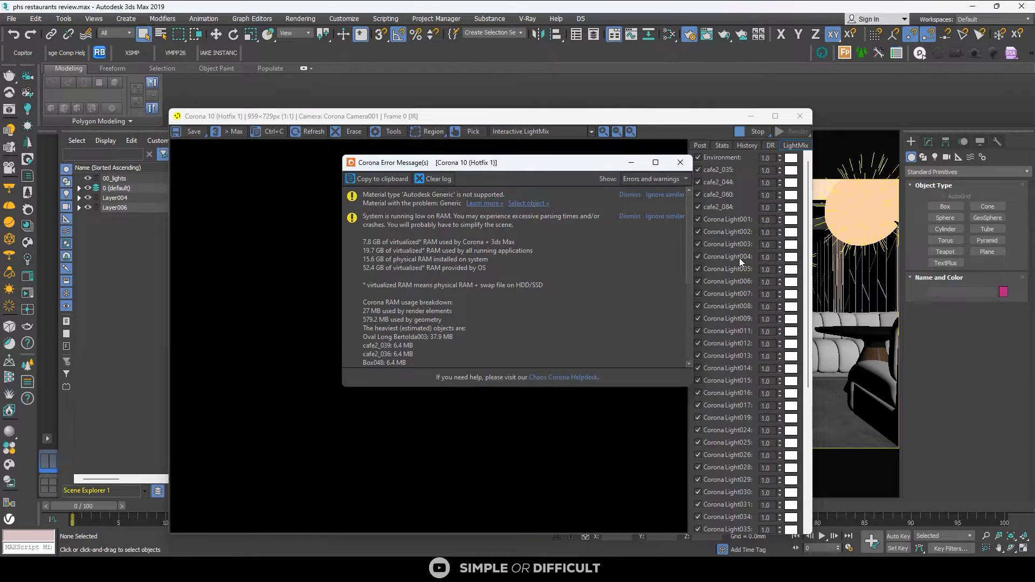
scroll(739, 258, down, 2)
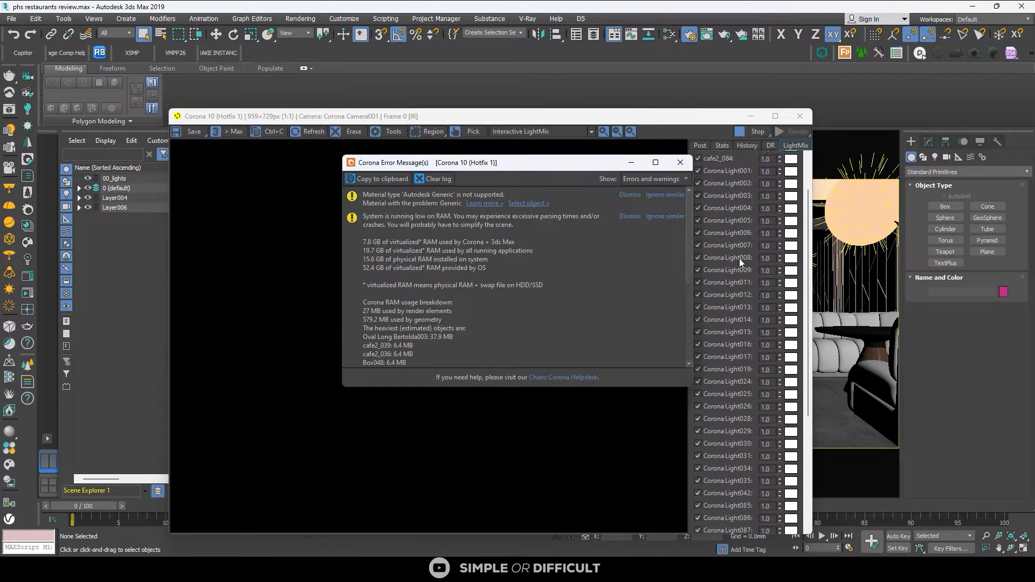
scroll(739, 258, up, 2)
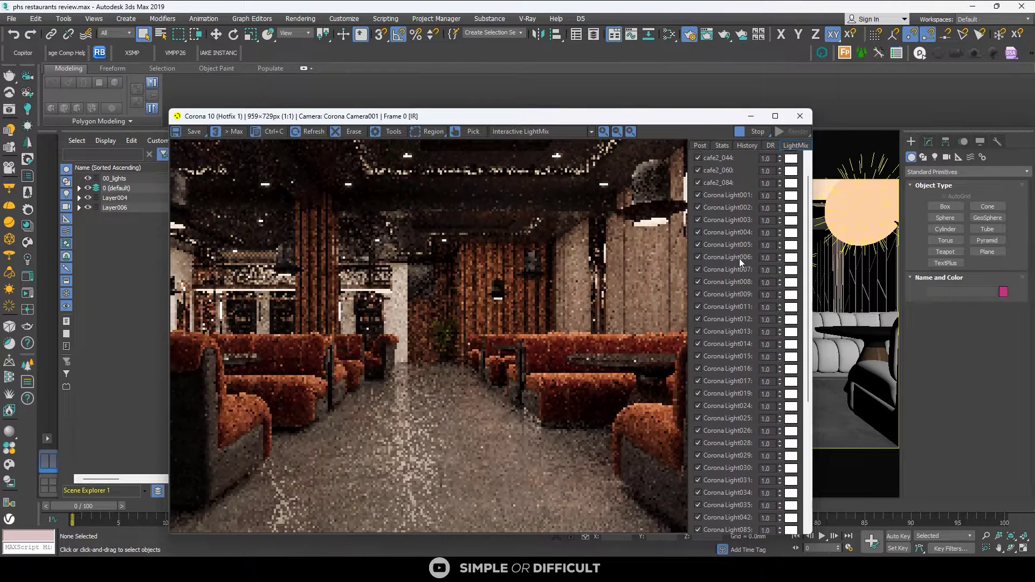
scroll(739, 258, down, 2)
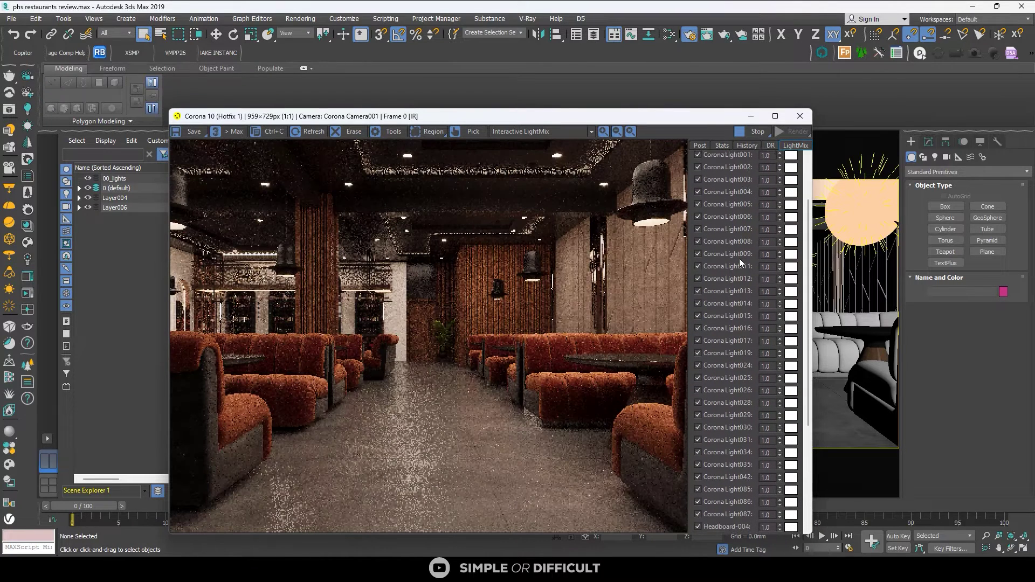
scroll(739, 258, down, 1)
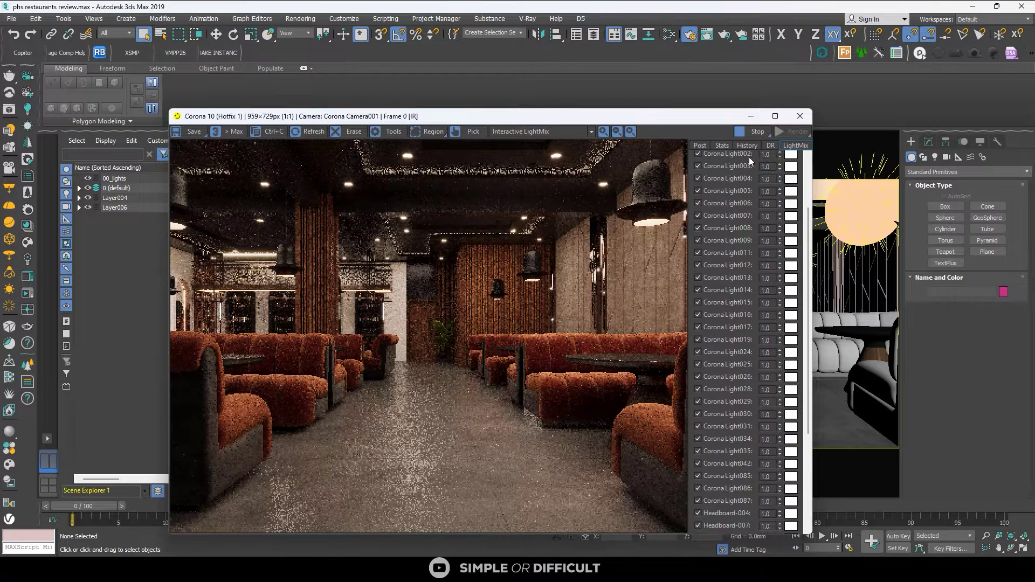
click(748, 133)
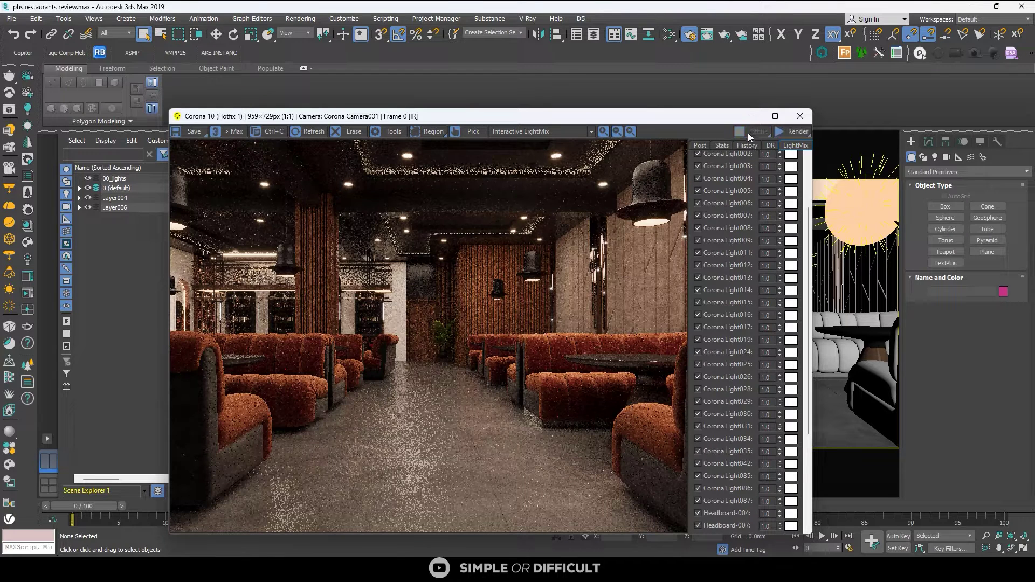
Delete all render elements from Environment through the last hrt_lunadisklight entry, keeping only Interactive LightMix and Rest (unassigned)
click(688, 35)
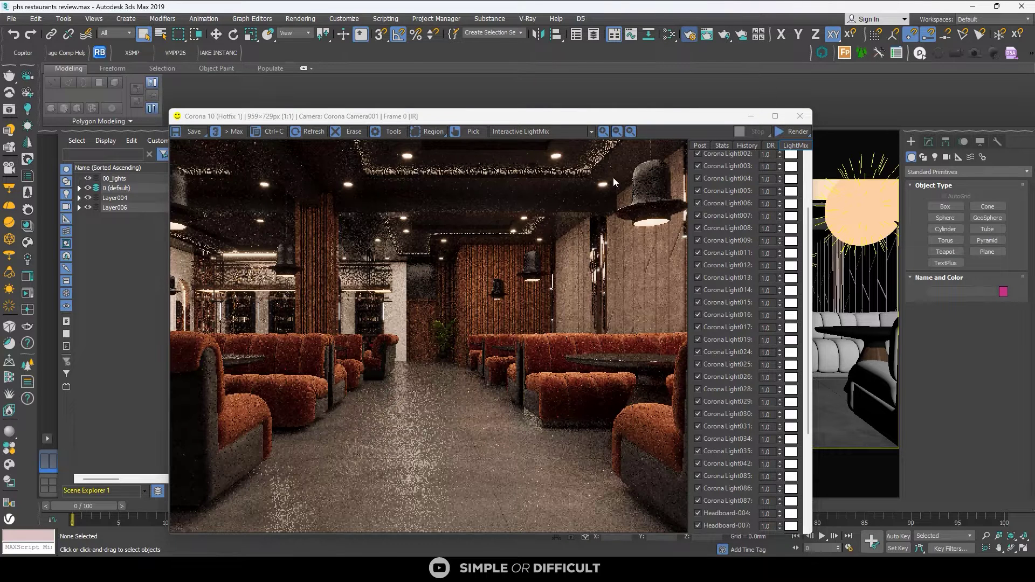
key(F10)
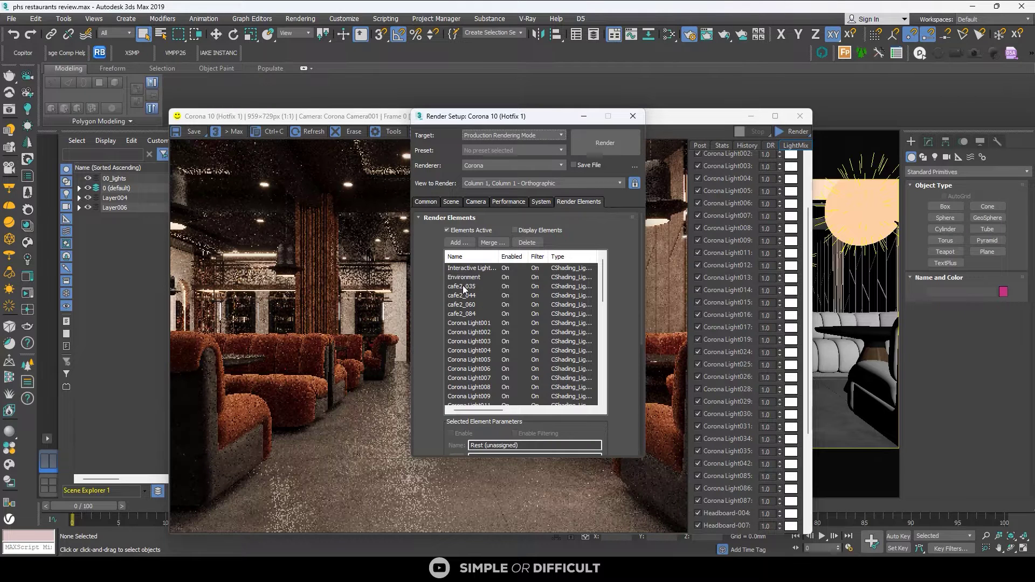
click(468, 284)
click(464, 277)
scroll(512, 303, down, 13)
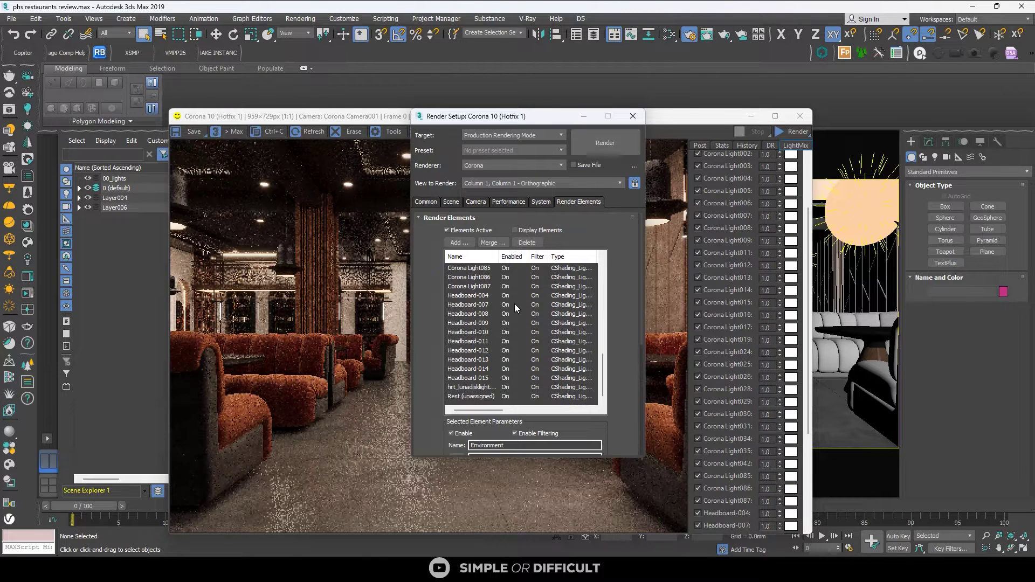
shift+click(468, 396)
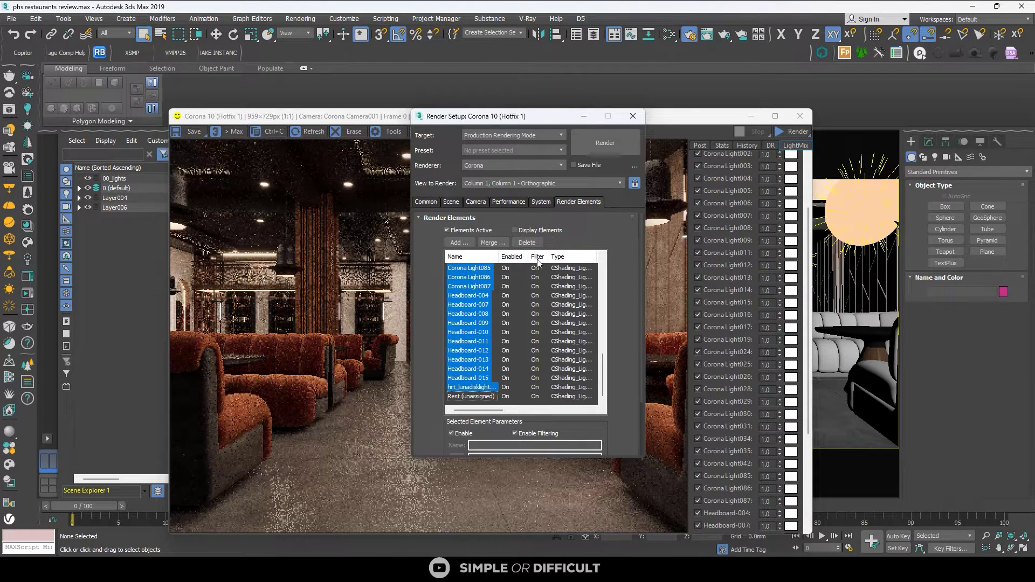
click(531, 243)
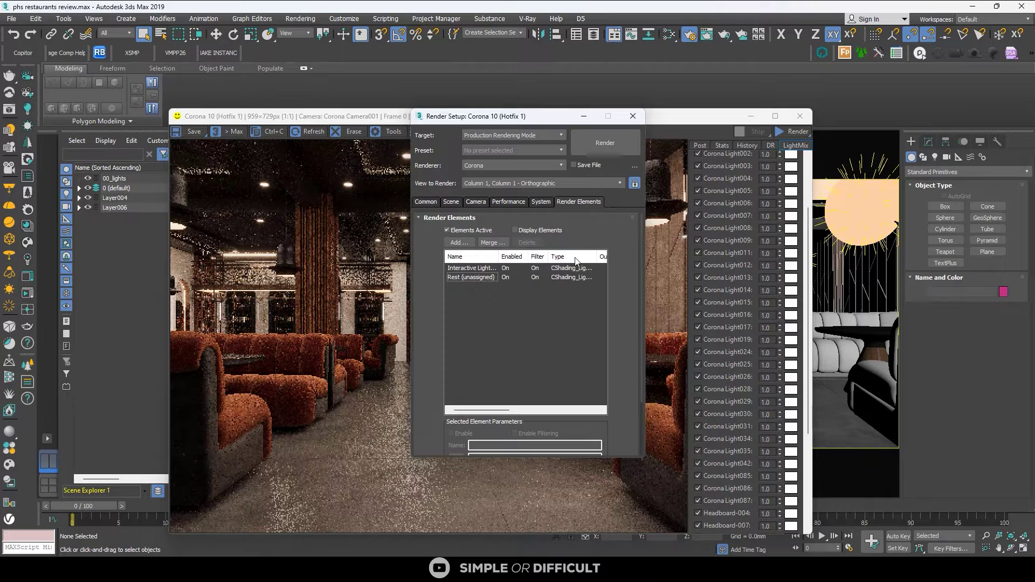
Restart the interactive render with the reduced render elements and dismiss the Corona error message window
click(782, 133)
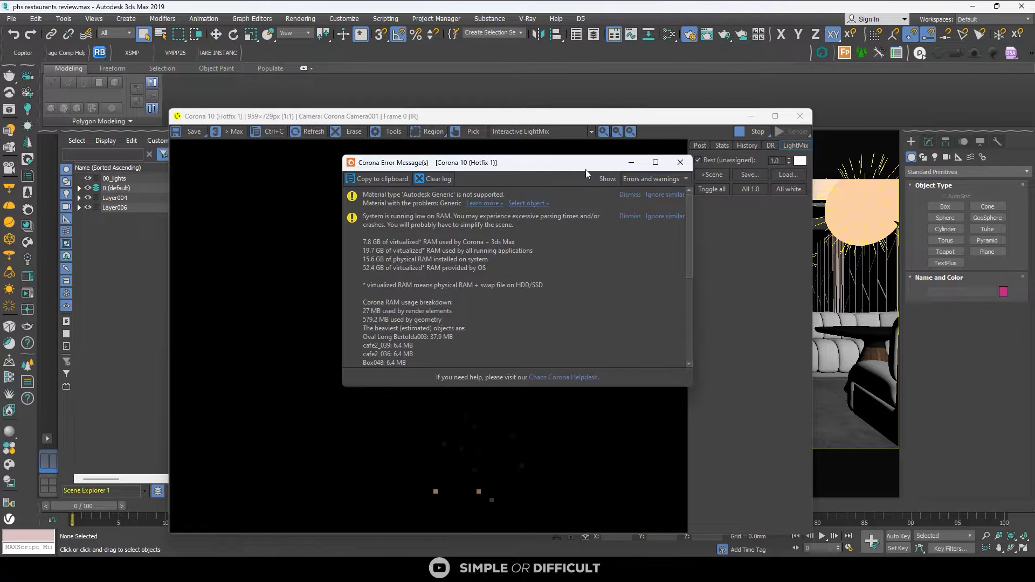
drag(569, 166, 476, 169)
key(Escape)
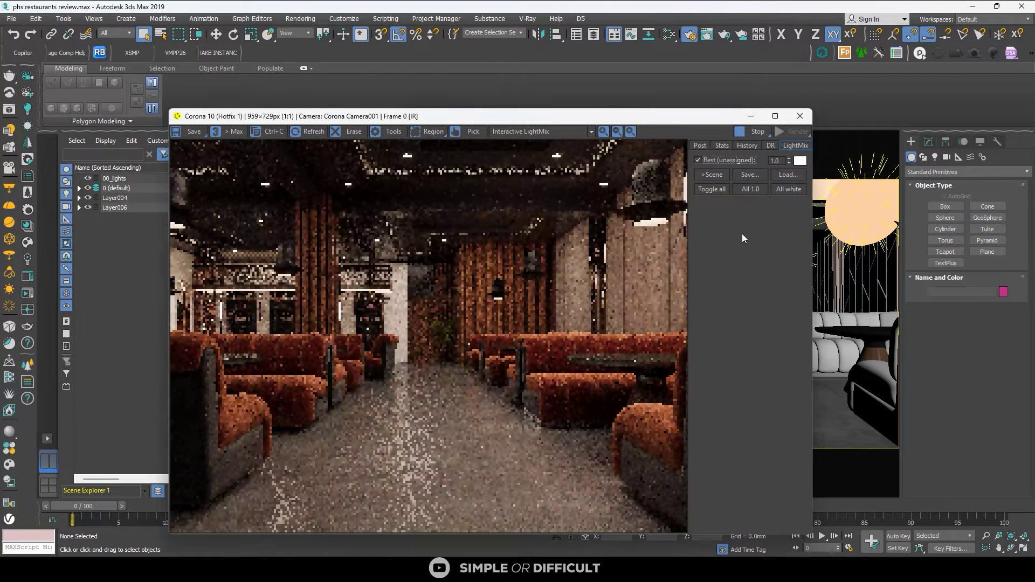
Toggle Rest (unassigned) off and on in LightMix to check its effect, and stop the interactive render
click(699, 159)
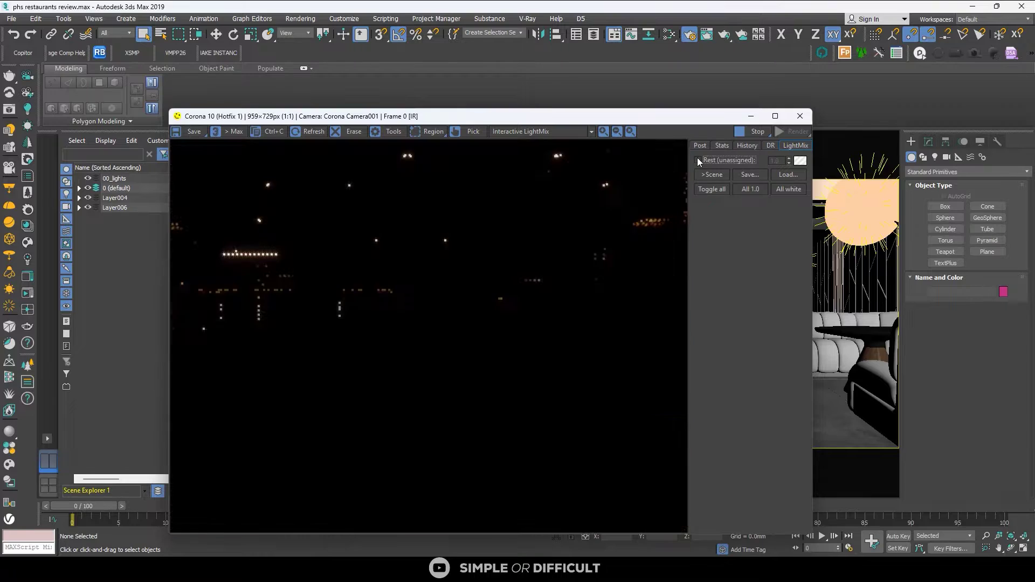
click(698, 159)
click(698, 160)
click(698, 160)
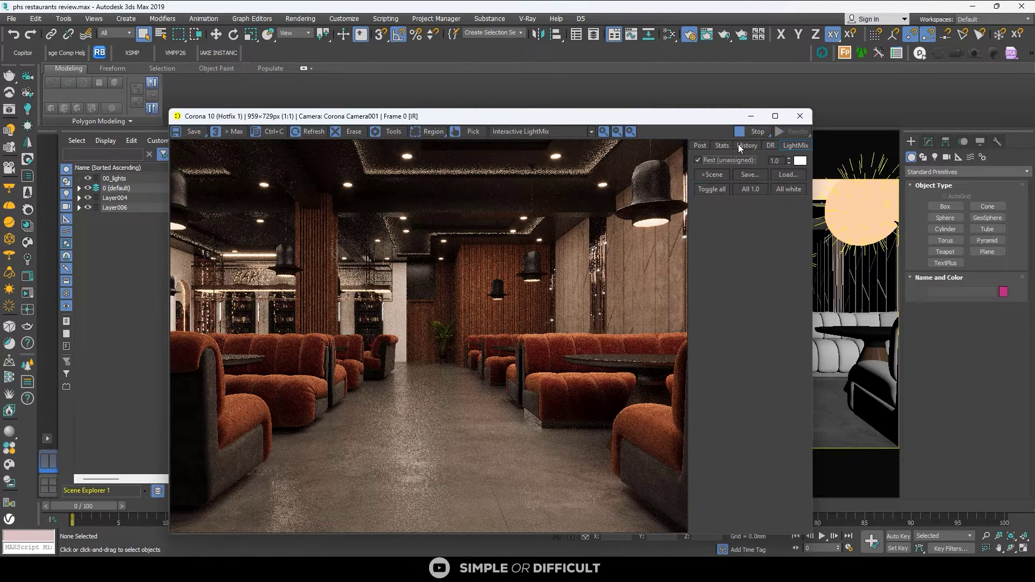
click(748, 132)
click(750, 116)
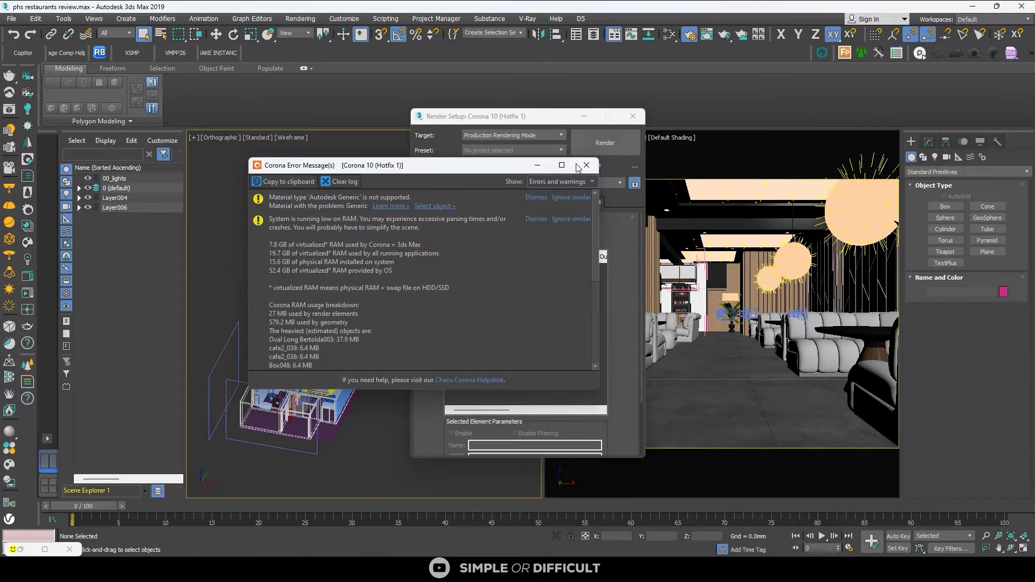
mouse_move(575, 165)
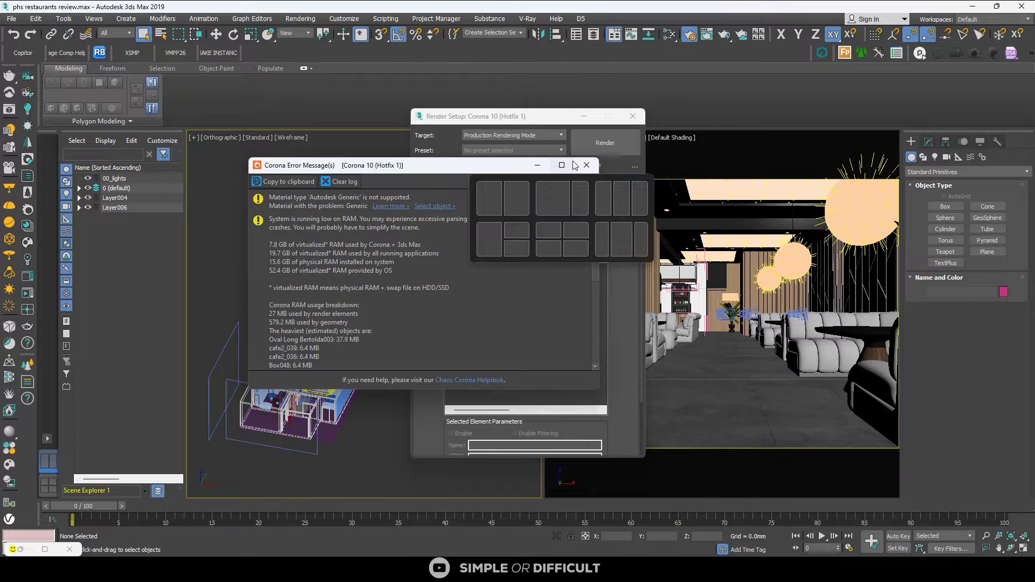
click(536, 165)
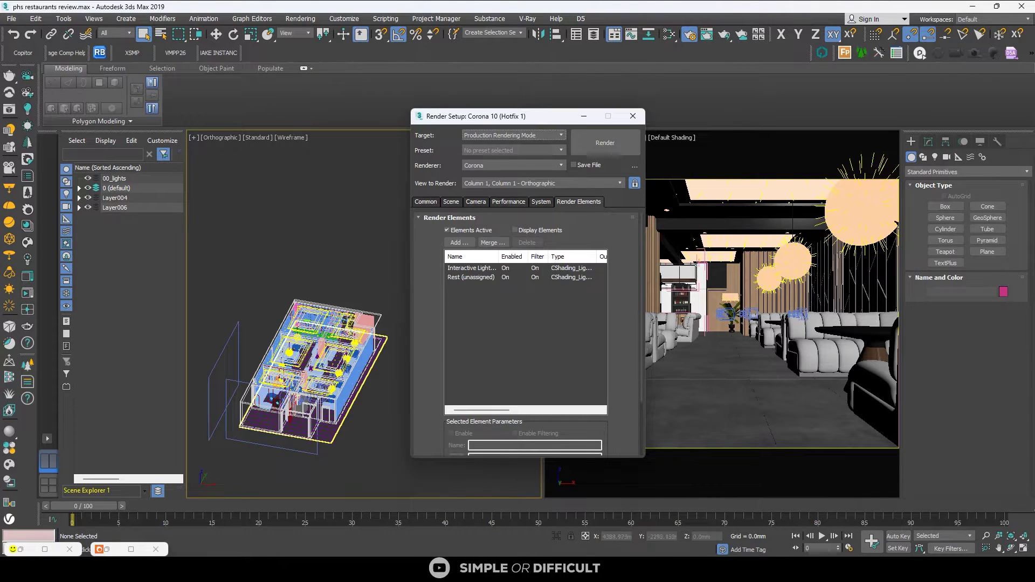
Restrict selection to Lights, select all the lights in the restaurant model, and isolate them in the viewport
drag(502, 116, 664, 137)
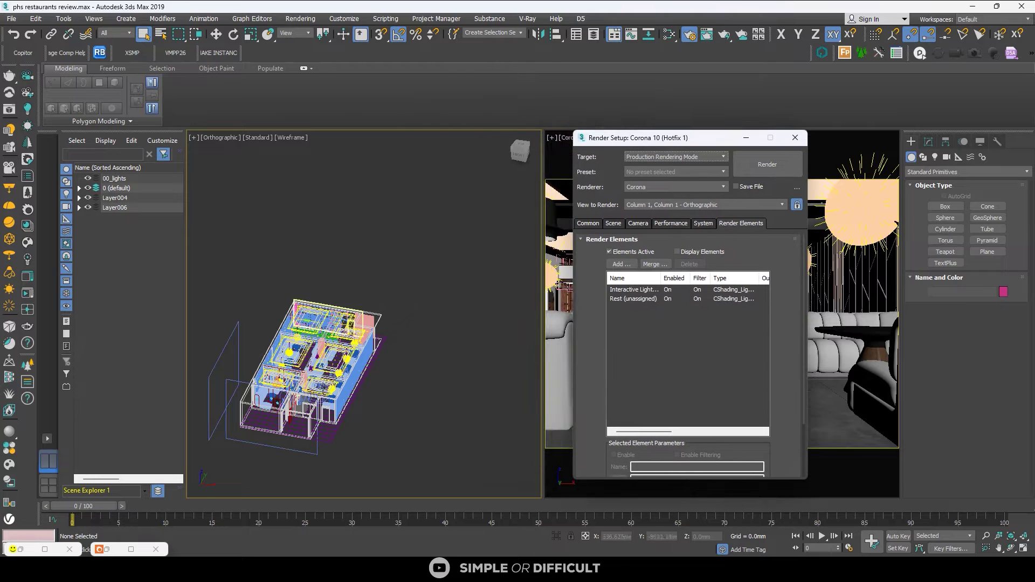
alt+middle_drag(326, 393, 348, 398)
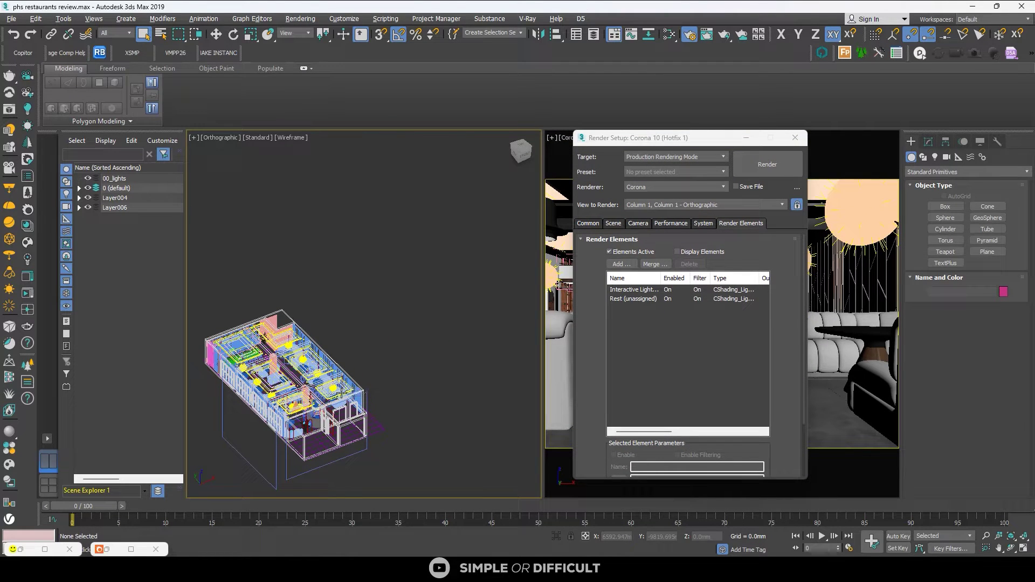
scroll(289, 346, up, 5)
scroll(290, 345, up, 2)
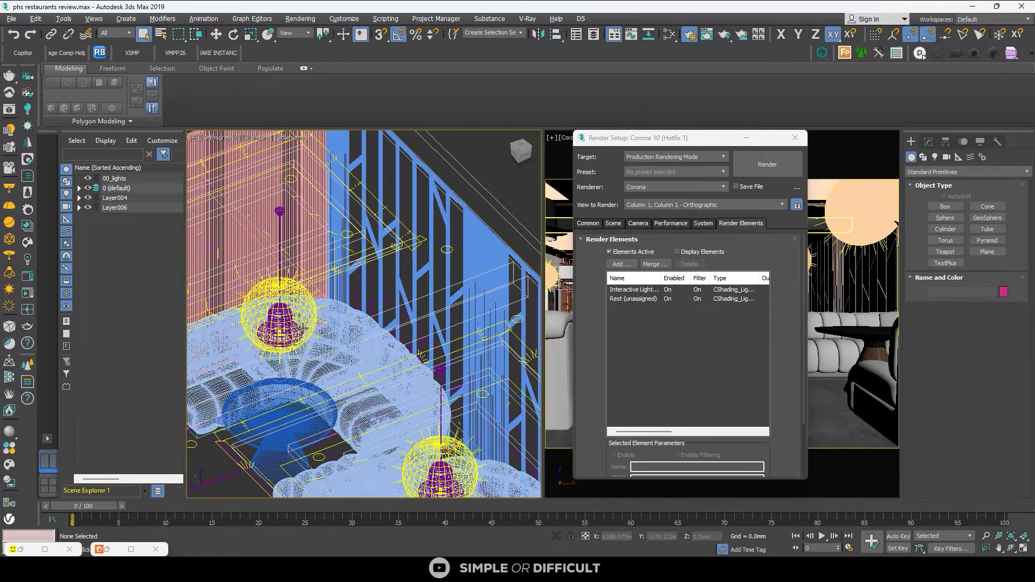
scroll(374, 320, down, 5)
scroll(374, 319, down, 6)
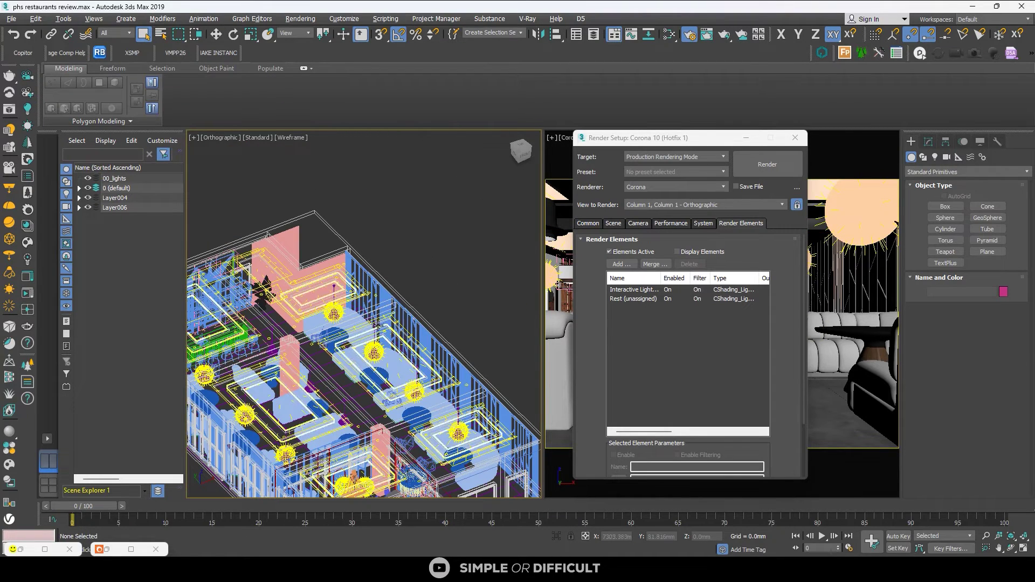
click(113, 31)
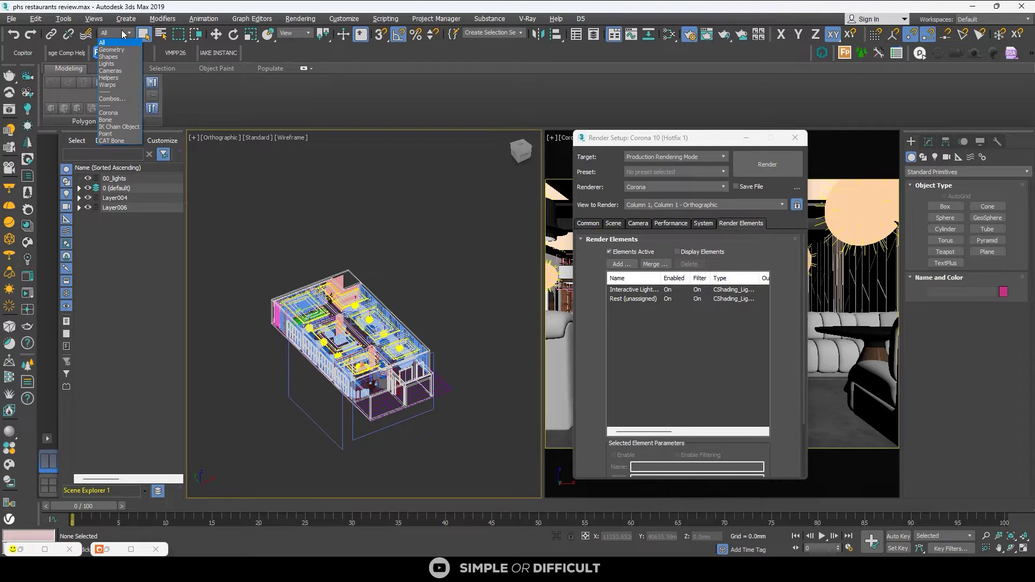
click(125, 63)
drag(273, 221, 438, 357)
scroll(366, 283, up, 3)
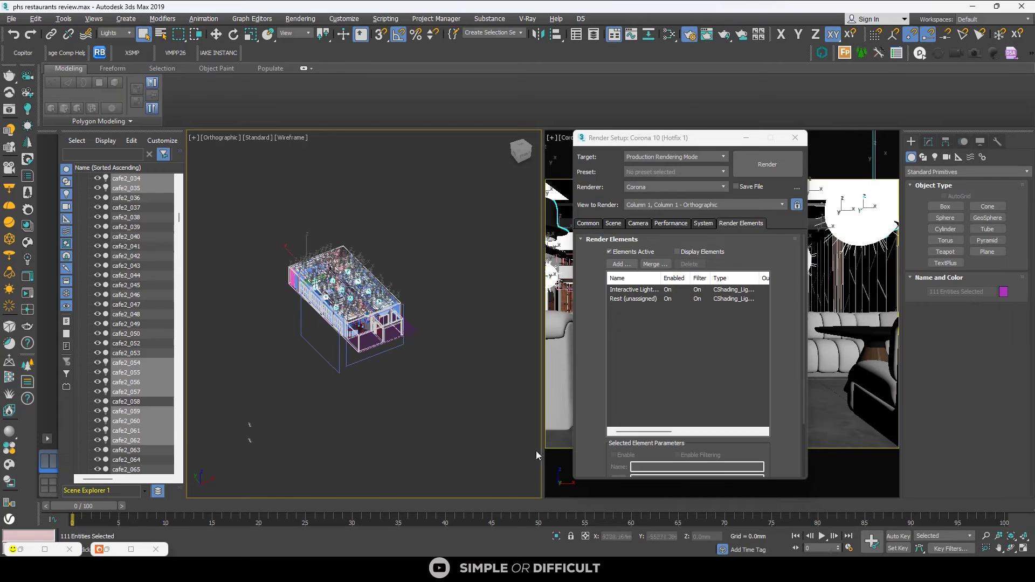
click(557, 536)
click(399, 203)
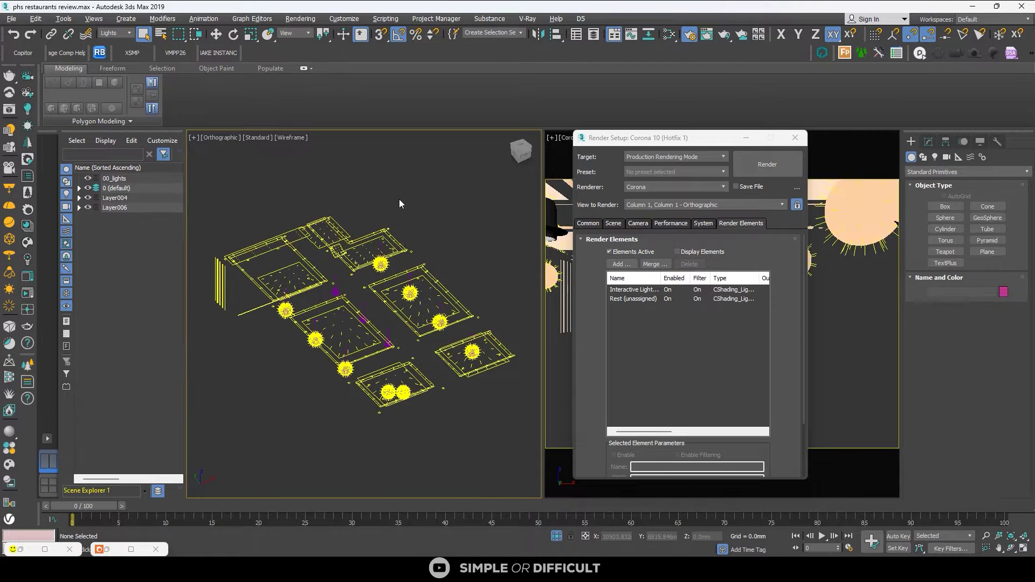
Select all nine spherical lights hanging below the ceiling light frames
alt+middle_drag(408, 263, 405, 332)
scroll(405, 332, up, 5)
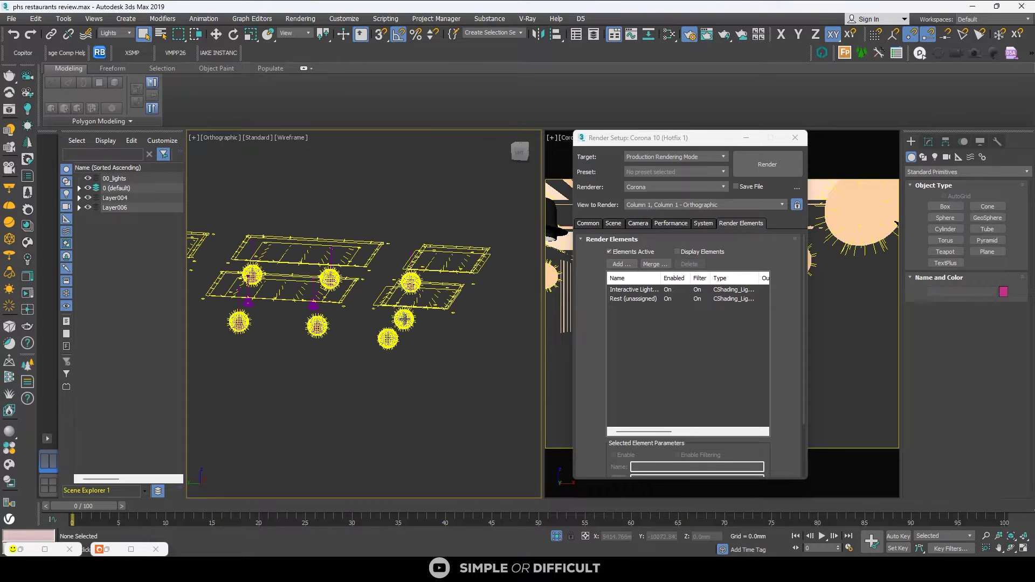
click(404, 319)
ctrl+click(388, 338)
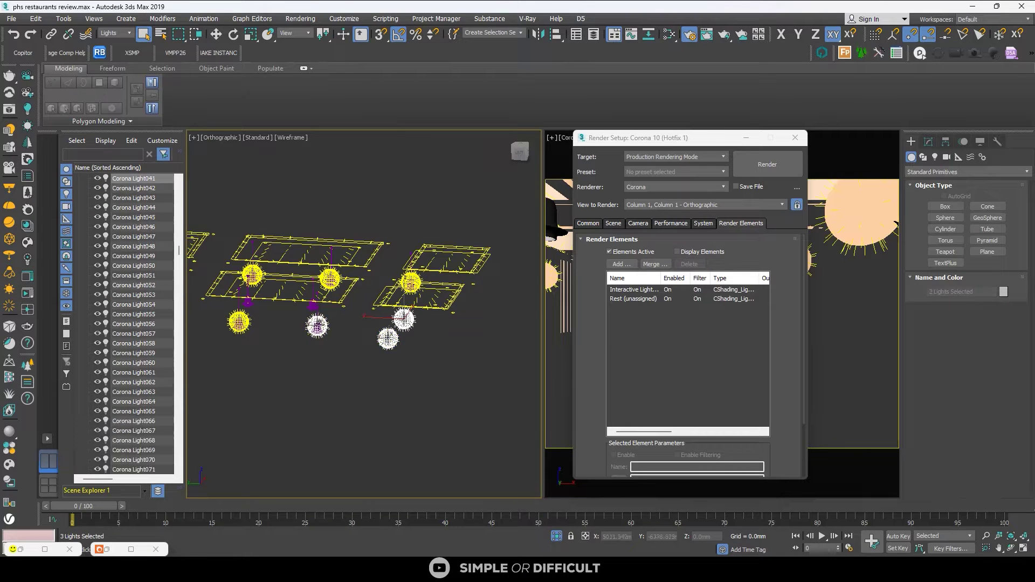
middle_drag(388, 339, 482, 341)
ctrl+click(412, 328)
ctrl+click(334, 323)
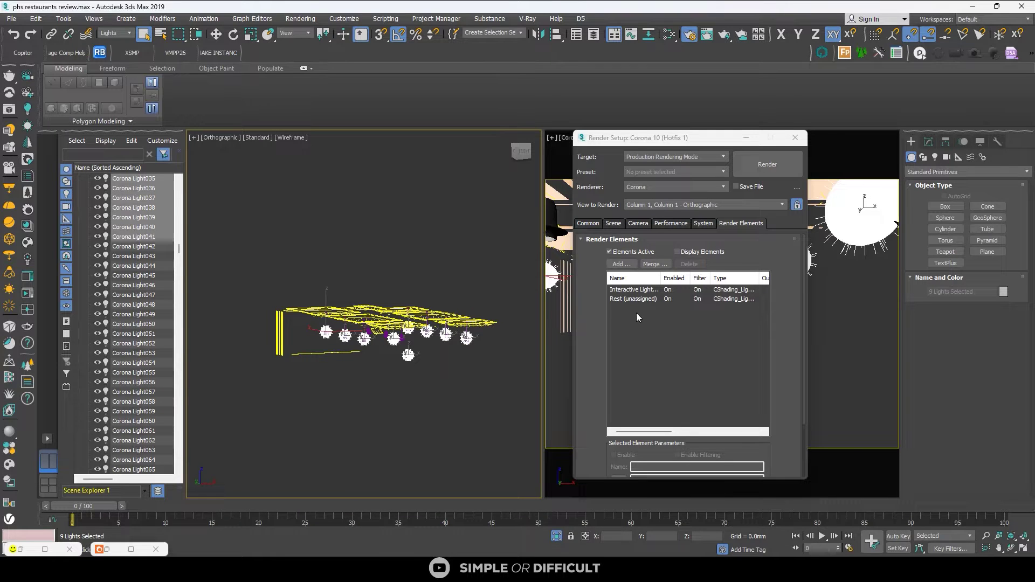
Add a CShading_LightSelect render element to the render elements list
click(621, 265)
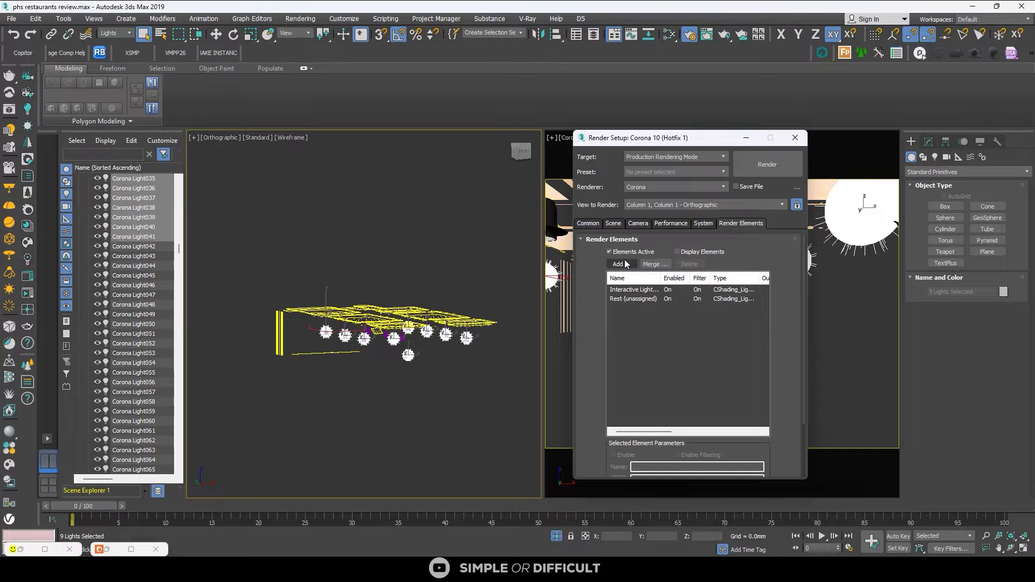
click(625, 265)
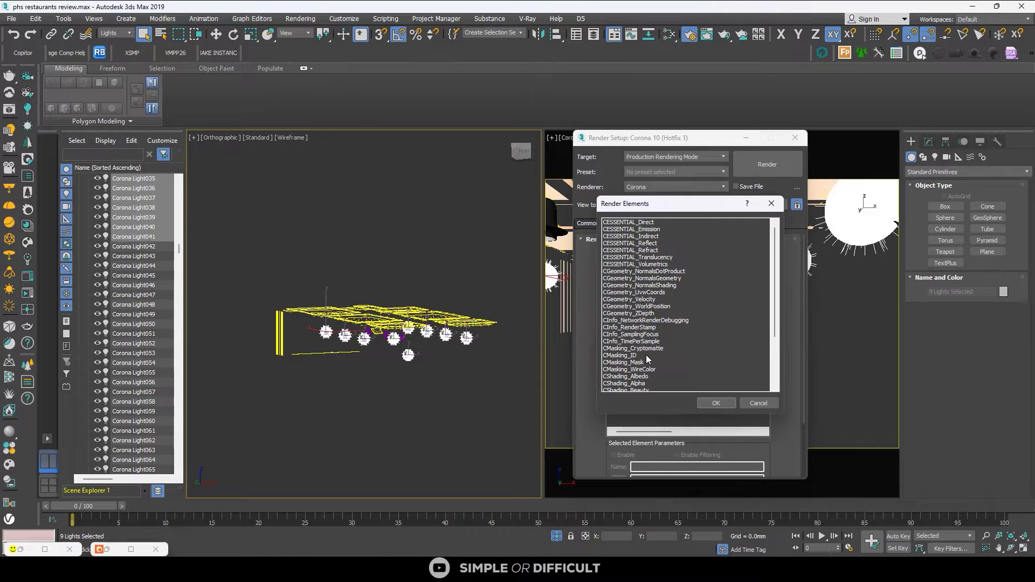
scroll(646, 360, down, 4)
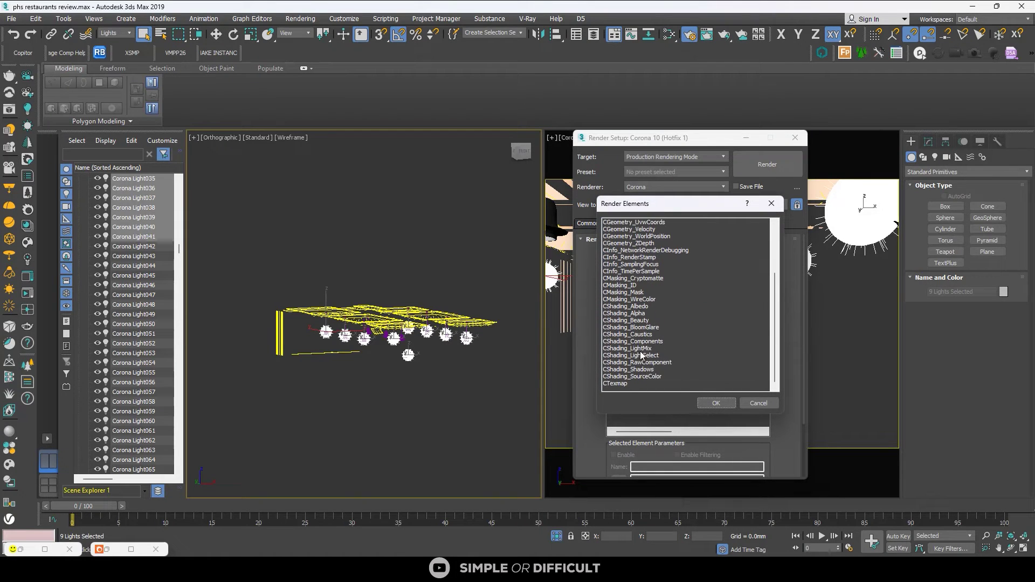
click(641, 356)
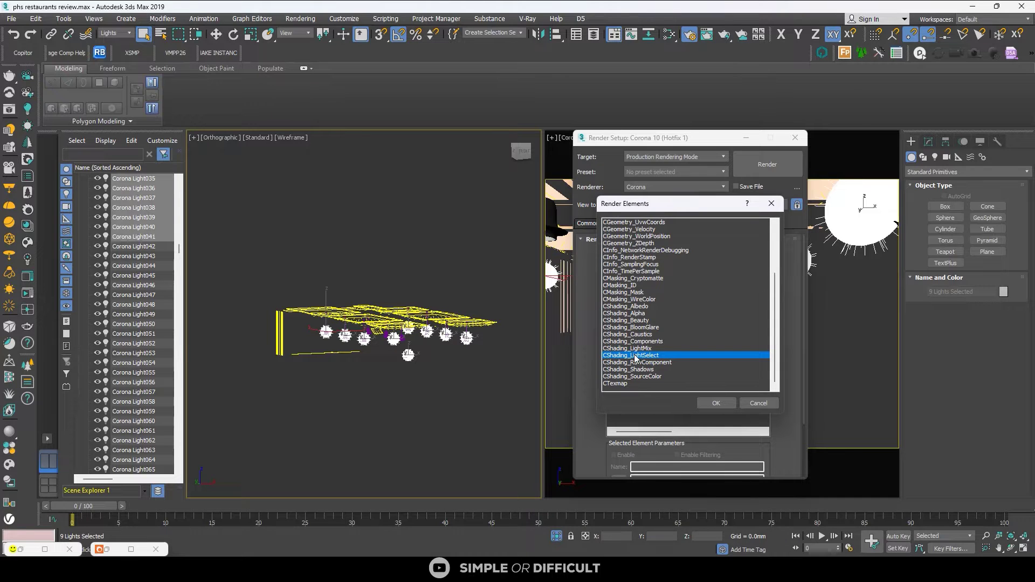
click(711, 402)
Include the selected spherical lights as specific light sources of the new LightSelect element and name it AMBIENT LIGHTS
scroll(784, 379, down, 3)
scroll(784, 380, down, 3)
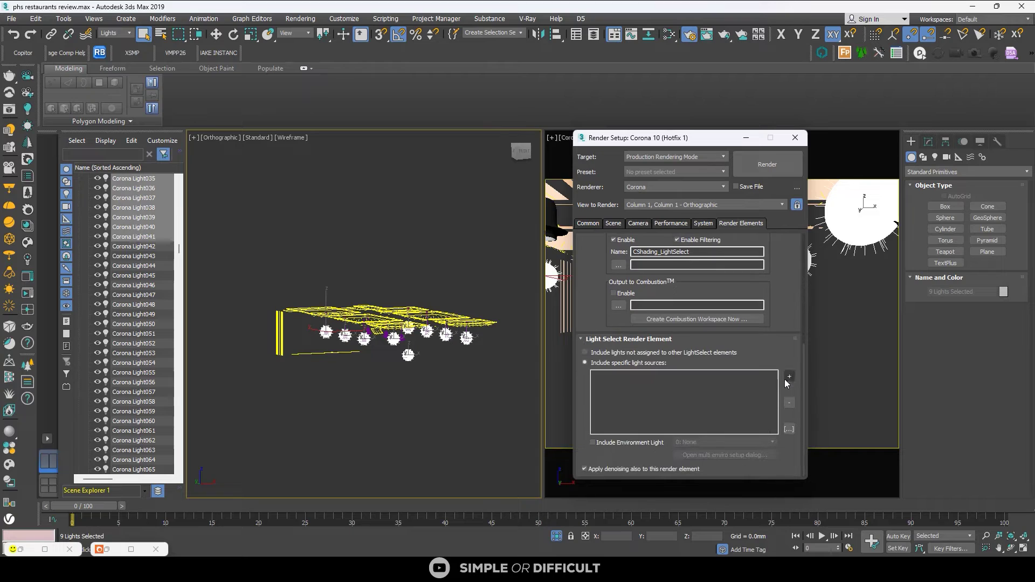
click(790, 377)
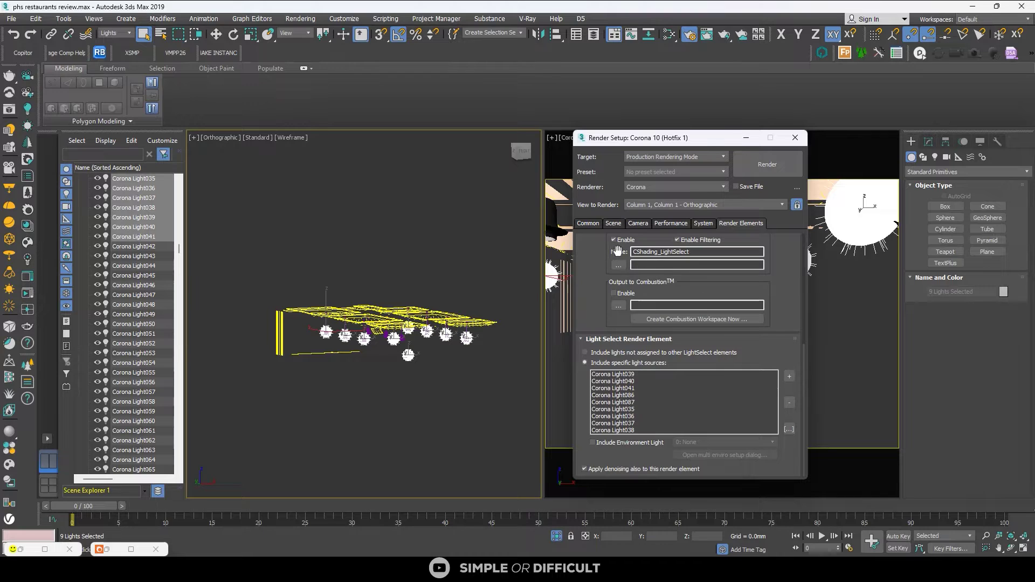
drag(696, 254, 602, 258)
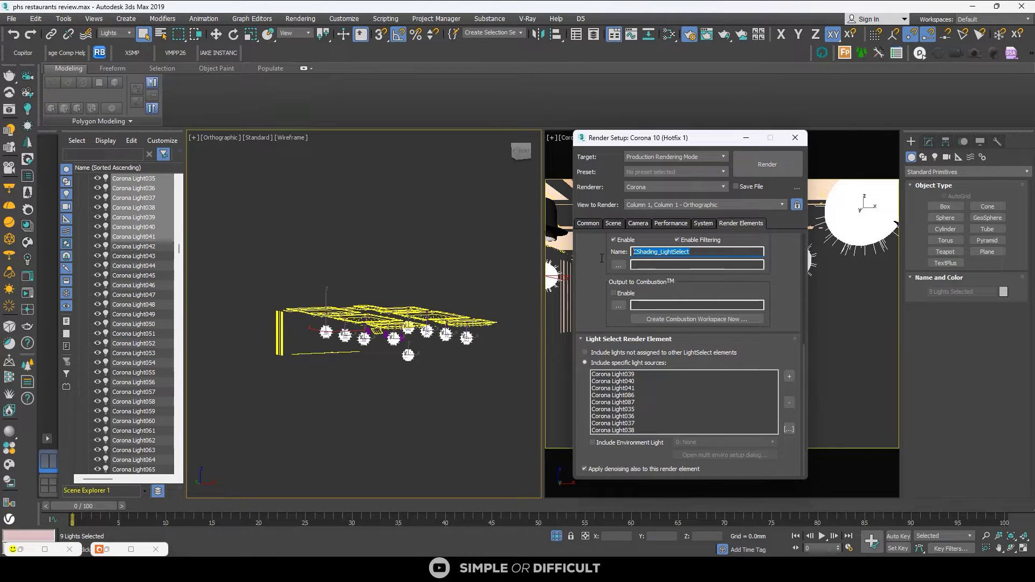
text(AMBIENT)
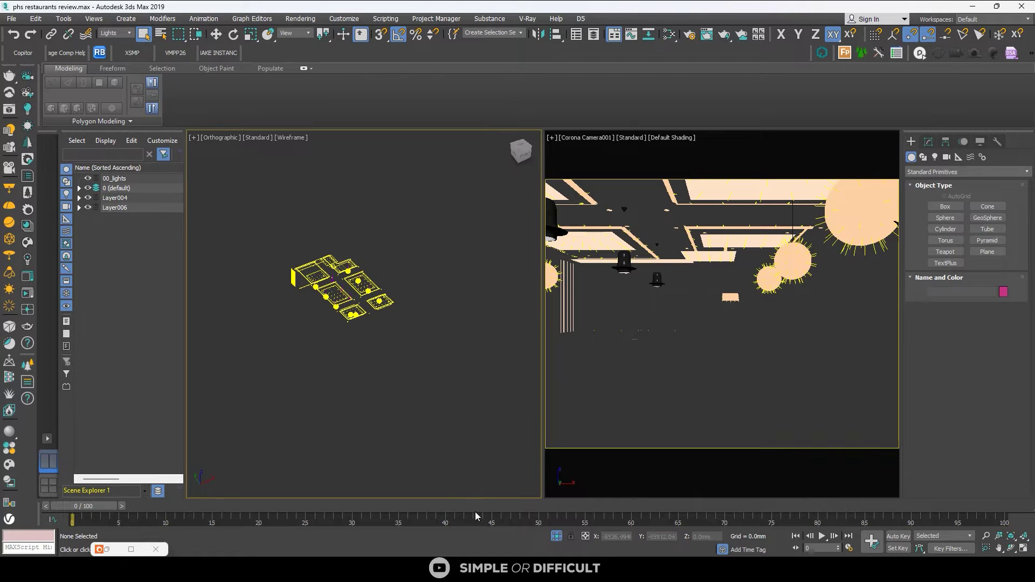
Exit light isolation and start the interactive render from the Corona frame buffer
key(alt+q)
right_click(387, 223)
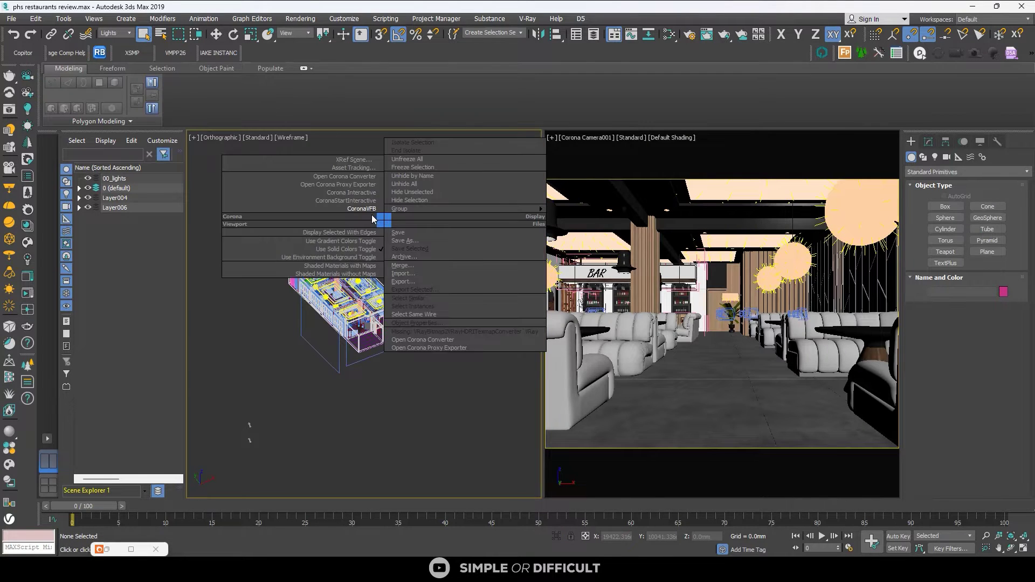
click(370, 213)
click(816, 100)
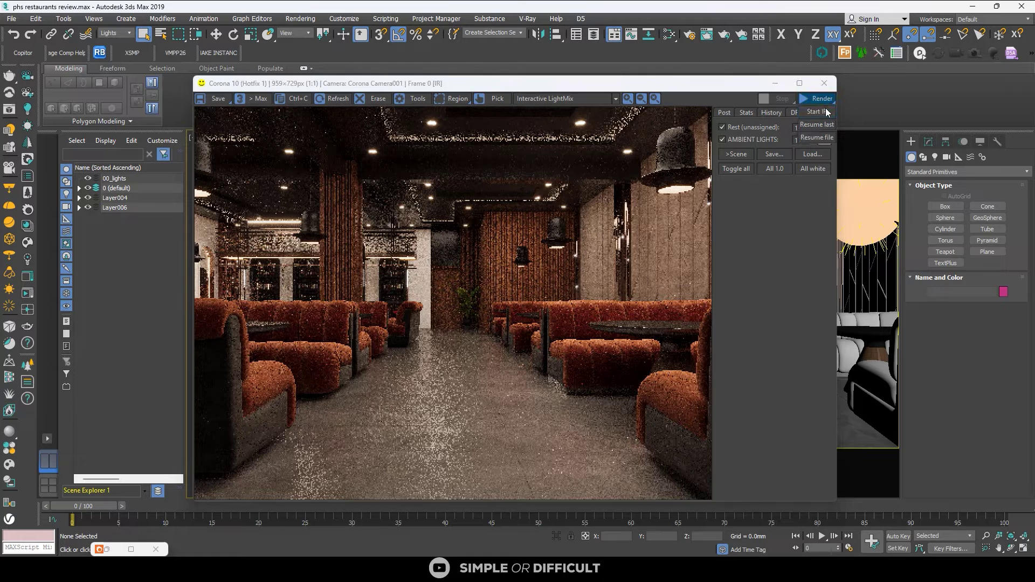
click(817, 111)
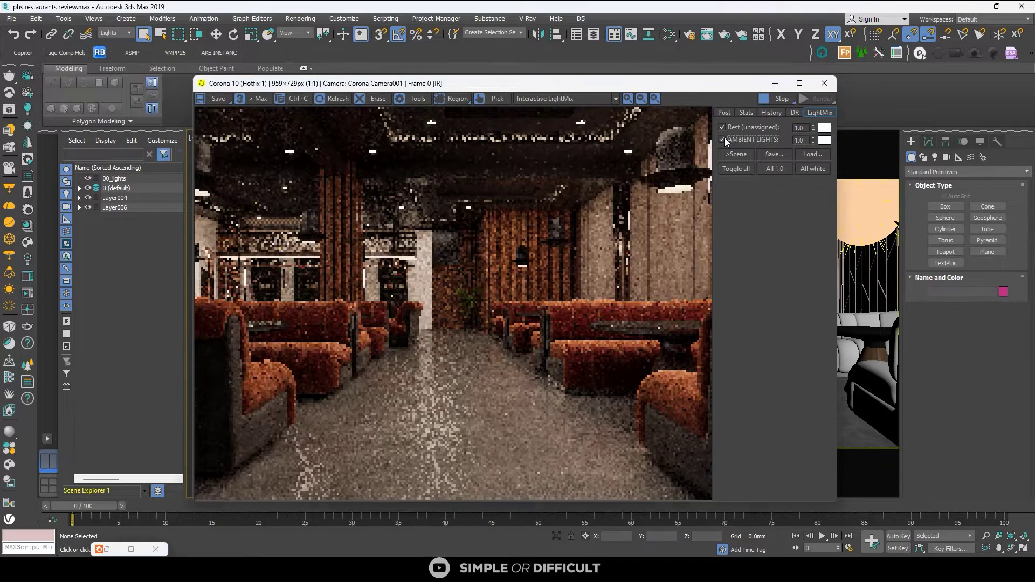
Toggle AMBIENT LIGHTS off and on in LightMix to check its effect, and stop the interactive render
click(723, 139)
click(724, 139)
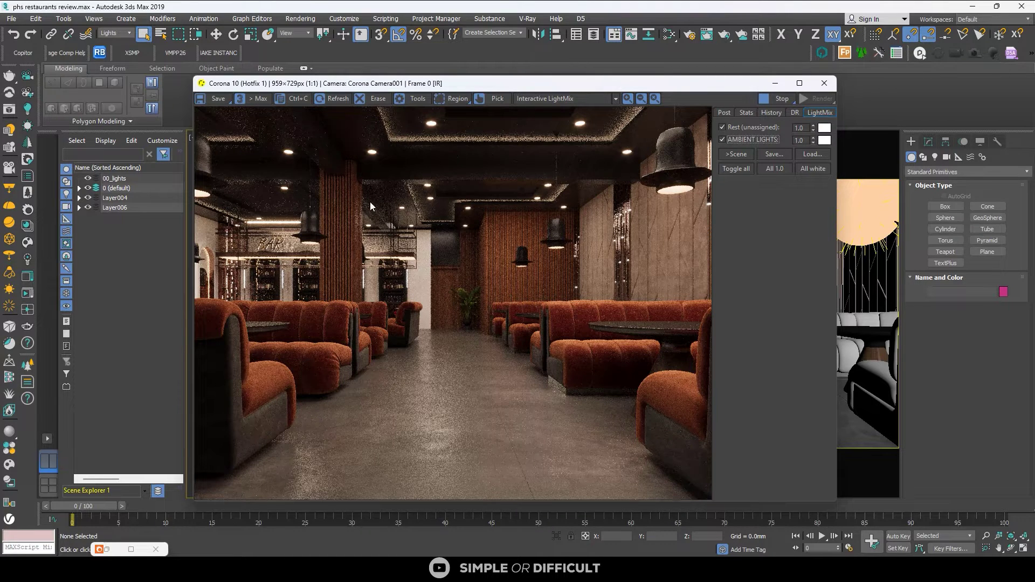
click(780, 99)
click(775, 84)
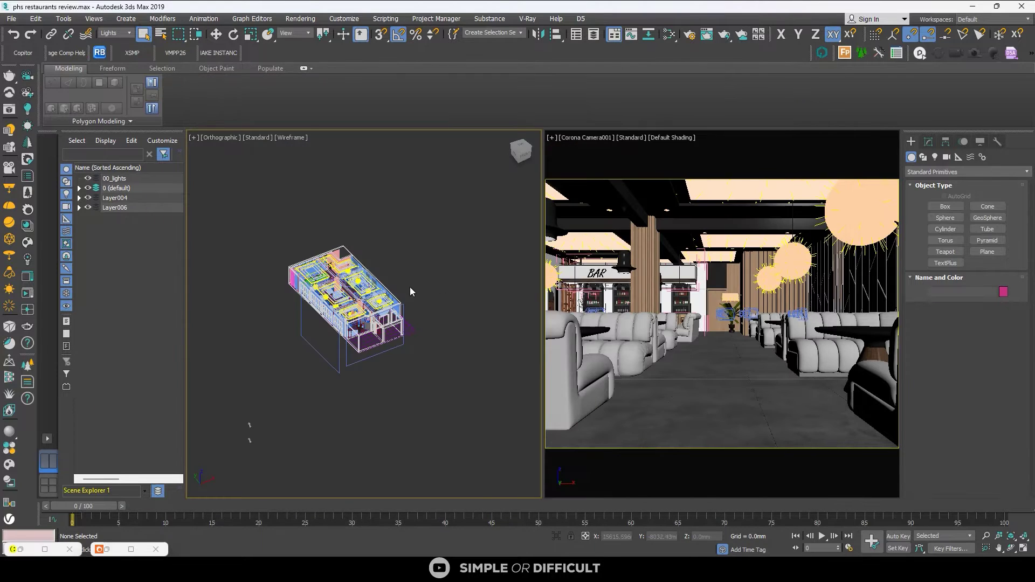
Select all the restaurant's lights again and isolate them in the orthographic view
drag(410, 270, 455, 316)
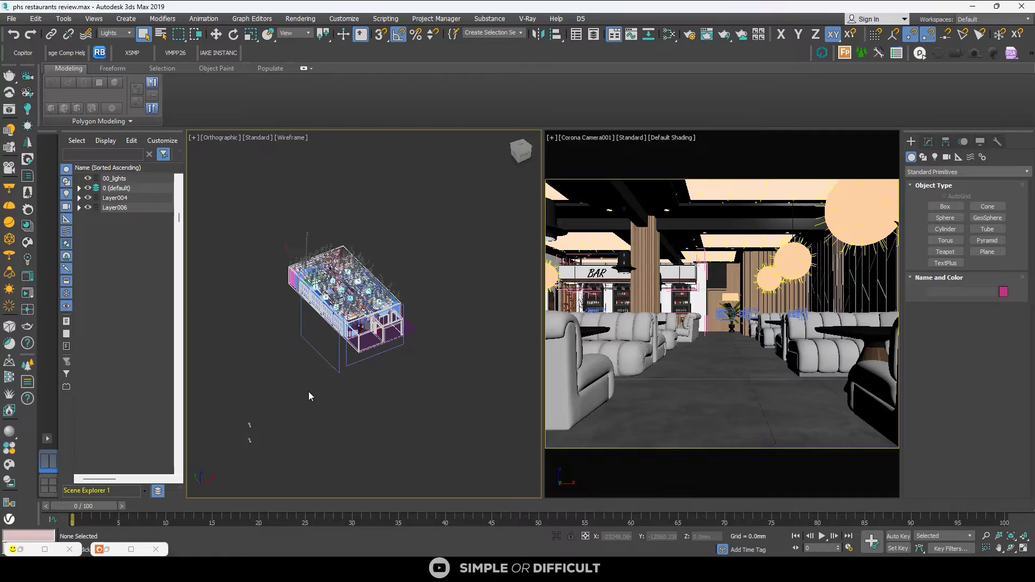
key(alt+q)
scroll(416, 354, down, 5)
Select the linear strip lights outlining the rectangular ceiling recesses and reopen the render elements settings
drag(301, 258, 416, 354)
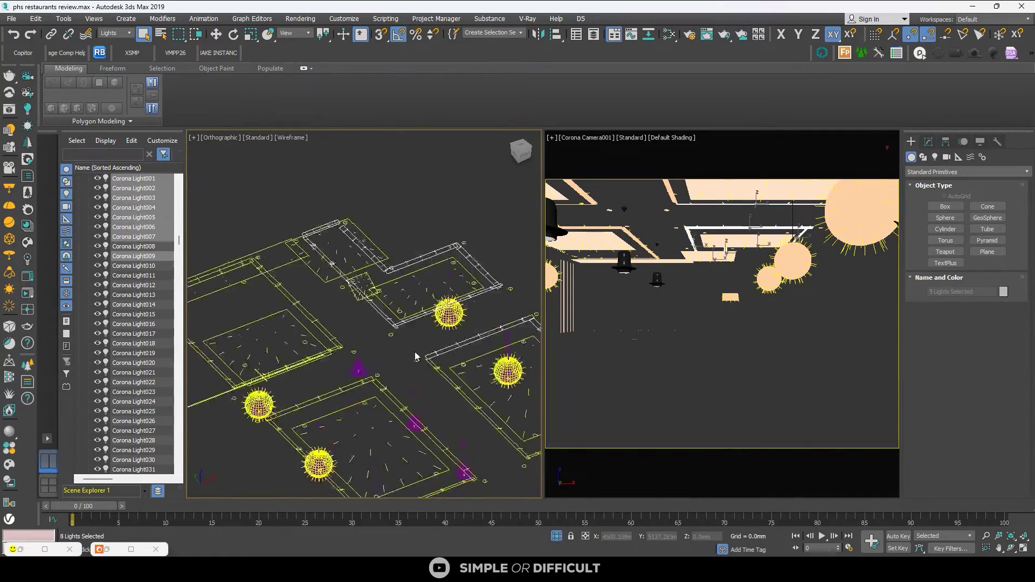
scroll(407, 360, up, 5)
scroll(406, 360, down, 5)
ctrl+drag(428, 307, 372, 291)
scroll(372, 291, up, 4)
scroll(370, 296, down, 4)
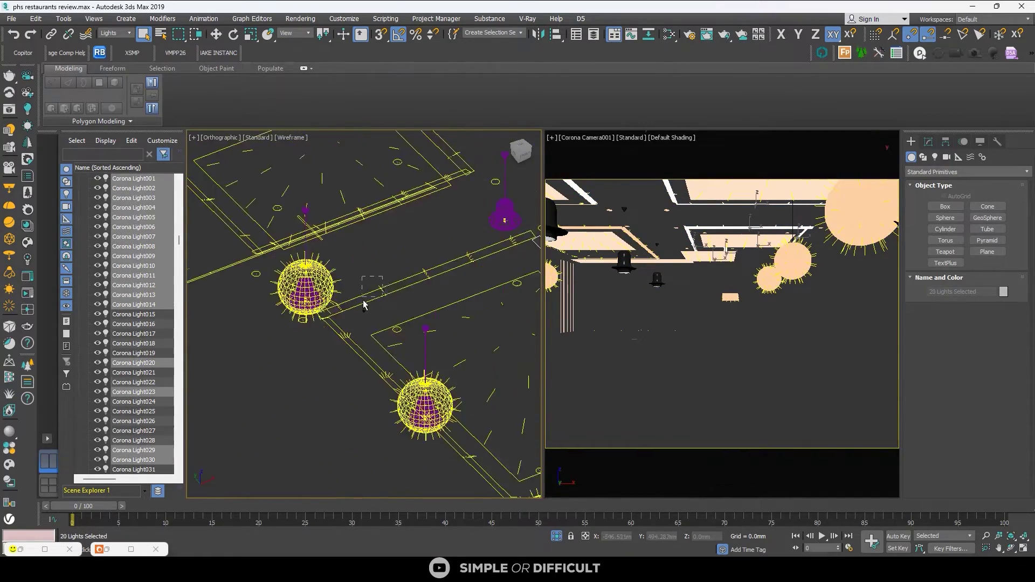
scroll(309, 384, up, 5)
ctrl+drag(309, 384, 310, 381)
alt+middle_drag(310, 380, 345, 350)
scroll(291, 366, down, 5)
key(F10)
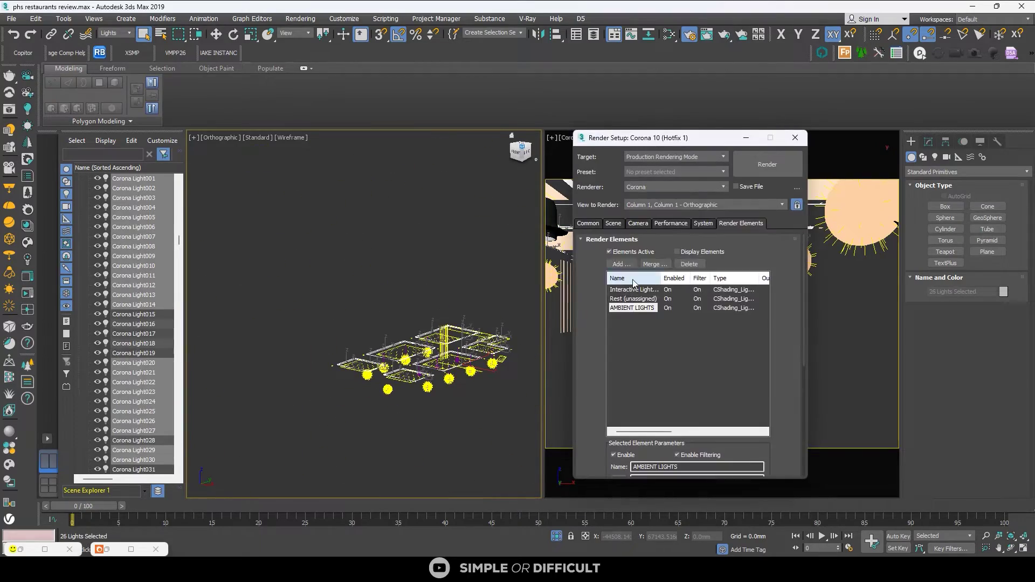
scroll(784, 427, down, 3)
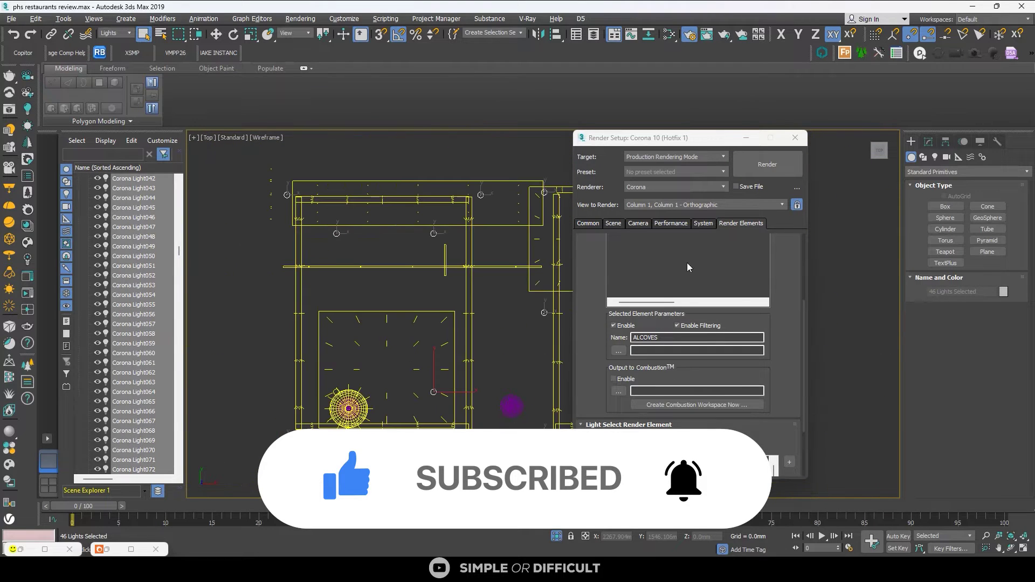
Add another CShading_LightSelect element for the selected spotlights and name it SPOTS
scroll(701, 324, up, 5)
click(621, 264)
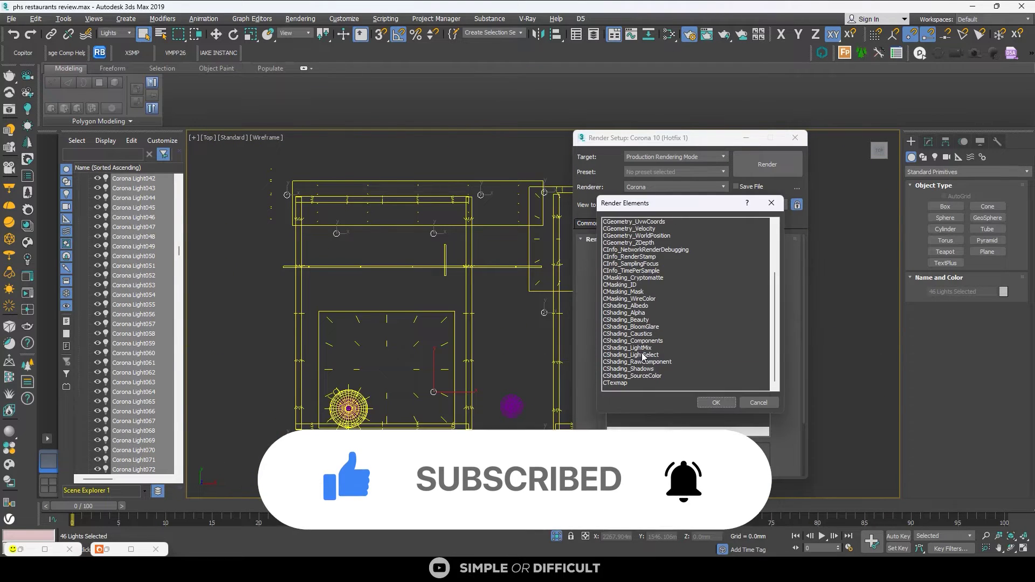
double_click(641, 331)
scroll(690, 350, down, 5)
text(SPOTS)
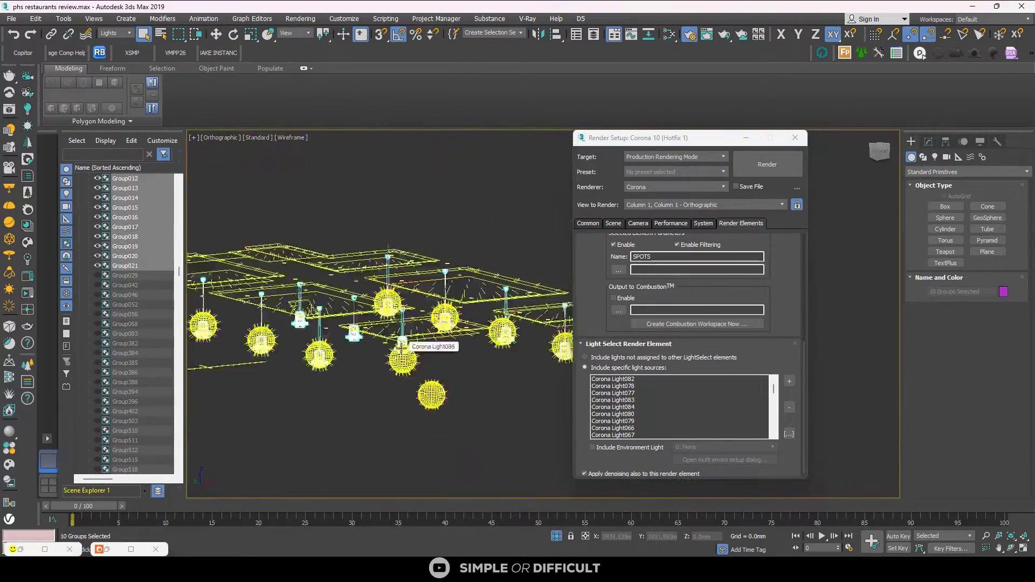
Add a CShading_LightSelect element for the selected hanging lamp groups and name it DROP LIGHTS
scroll(639, 257, up, 5)
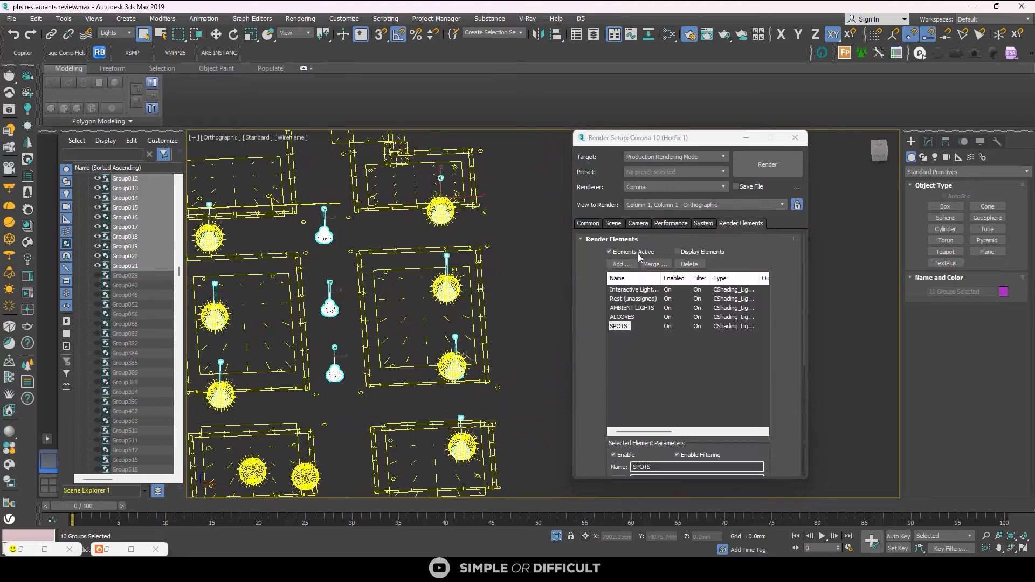
click(621, 264)
click(721, 398)
text(DROP LIGHTS)
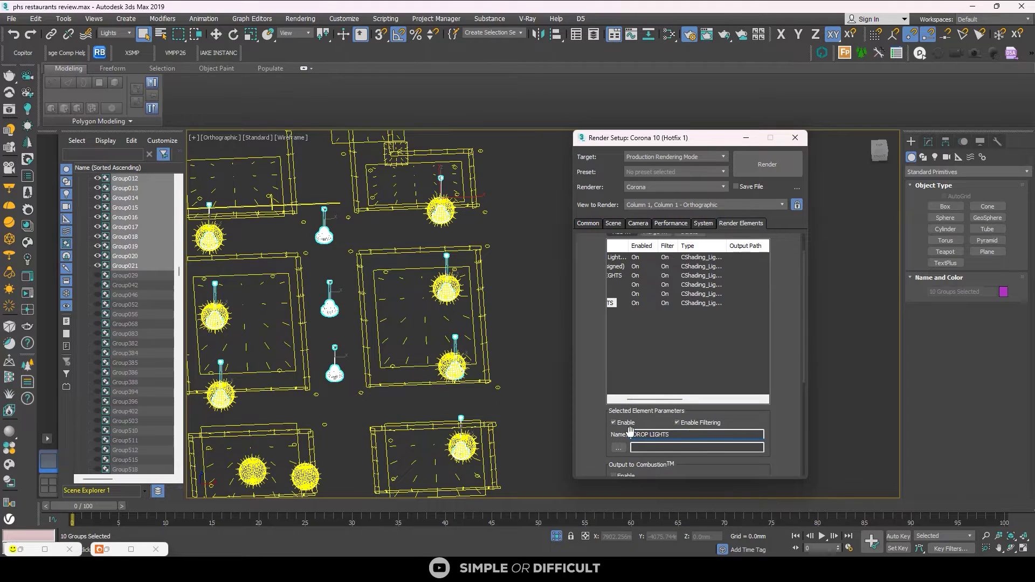
scroll(690, 323, down, 3)
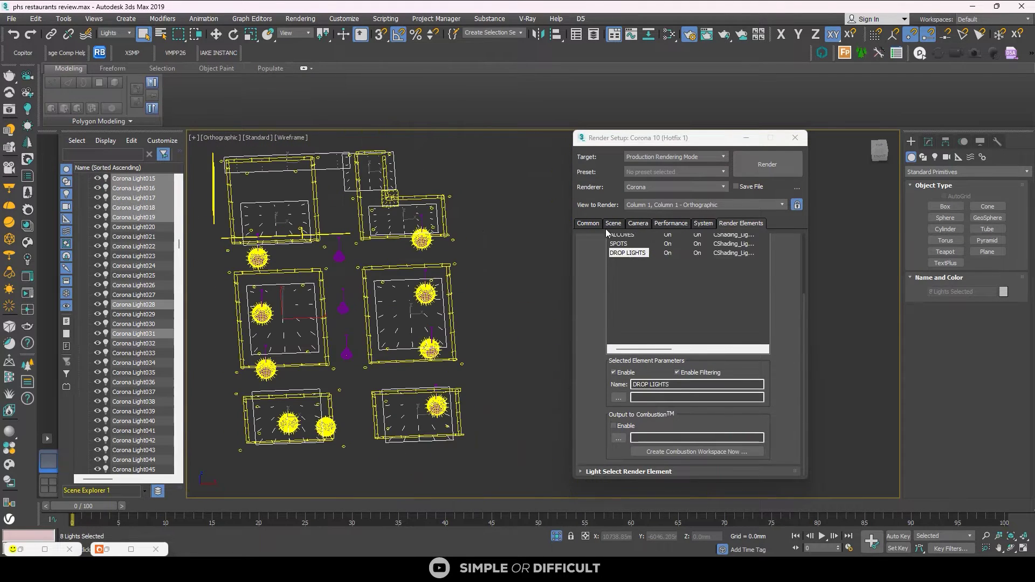
Add another CShading_LightSelect element for the selected area lights and name it AMBIENCE 2
scroll(607, 233, up, 5)
click(621, 264)
click(721, 397)
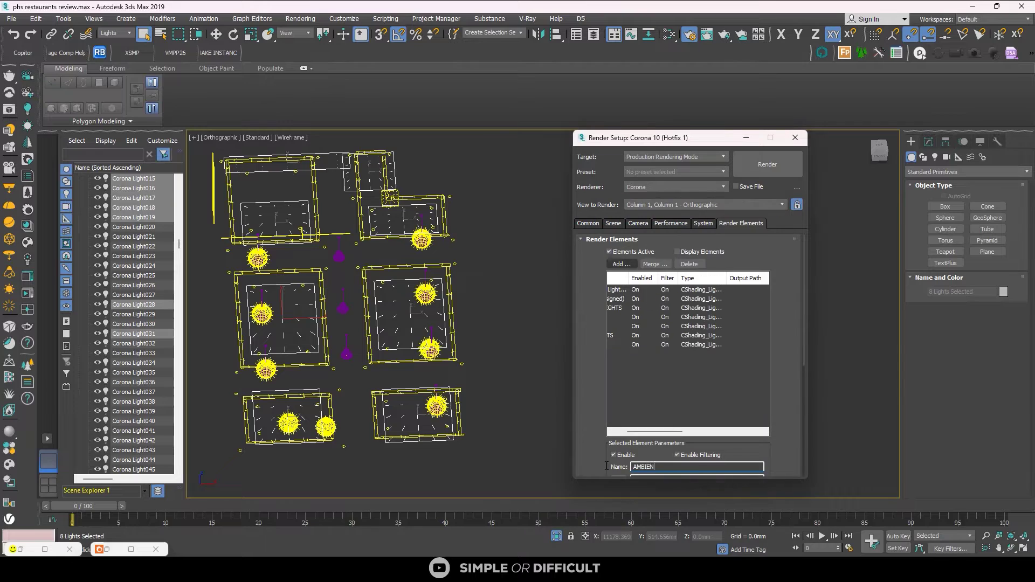
scroll(690, 324, down, 5)
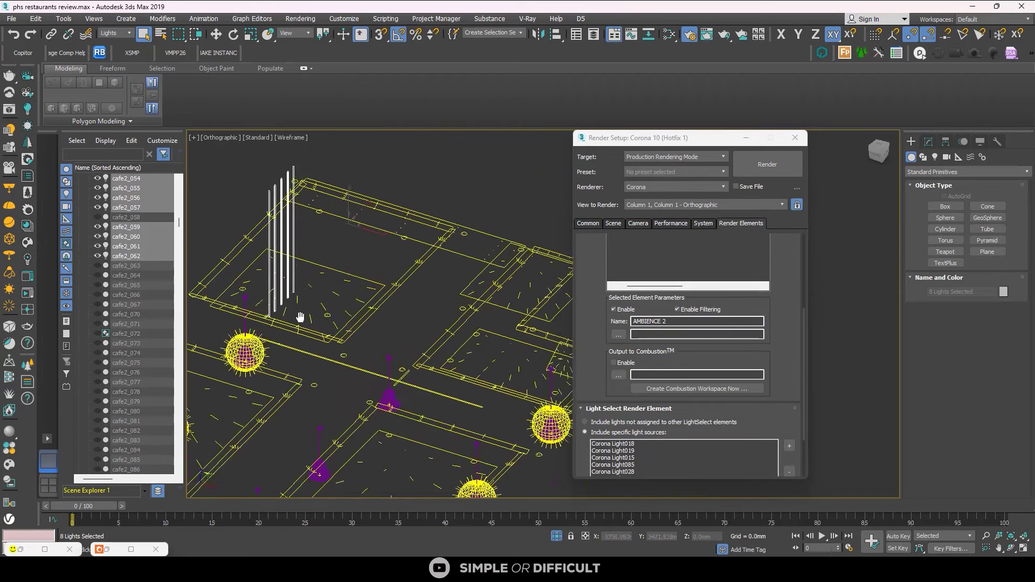
Add a CShading_LightSelect element named BAR 01 for the selected vertical strip lights and close the render settings
scroll(690, 324, up, 5)
click(621, 264)
click(721, 397)
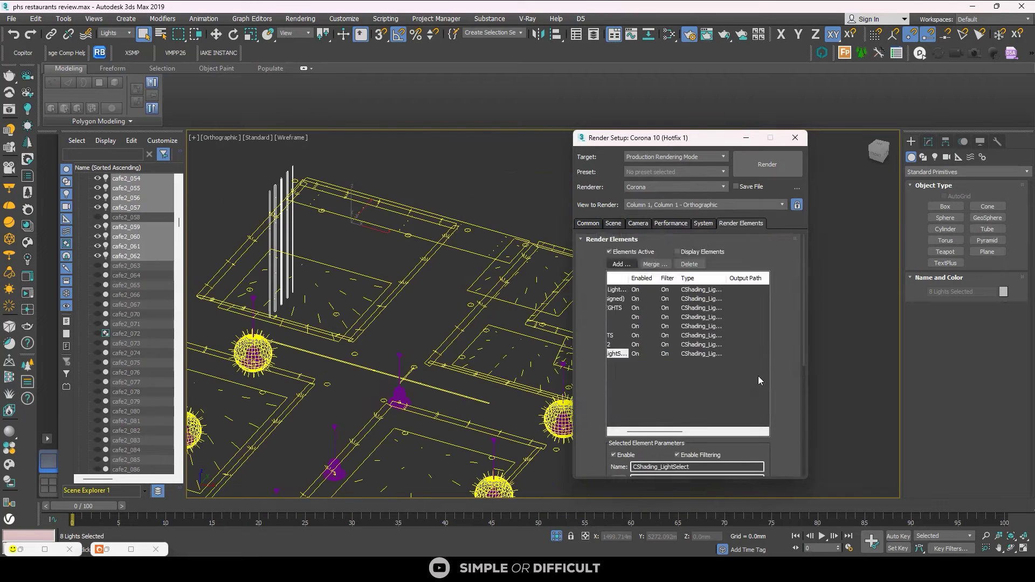
scroll(690, 323, down, 5)
text(BAR 01)
alt+middle_drag(410, 323, 392, 299)
scroll(787, 335, down, 3)
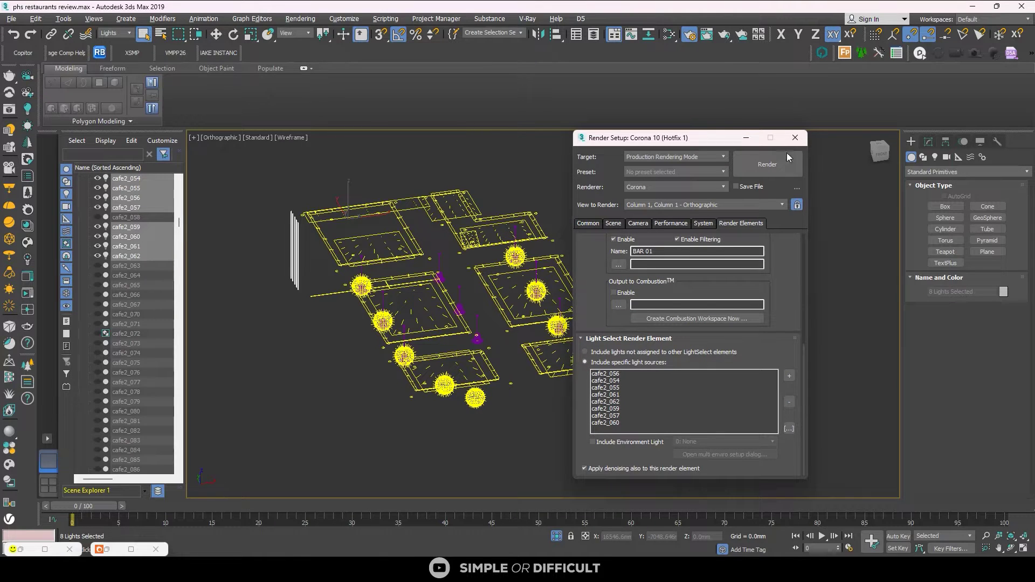
click(795, 138)
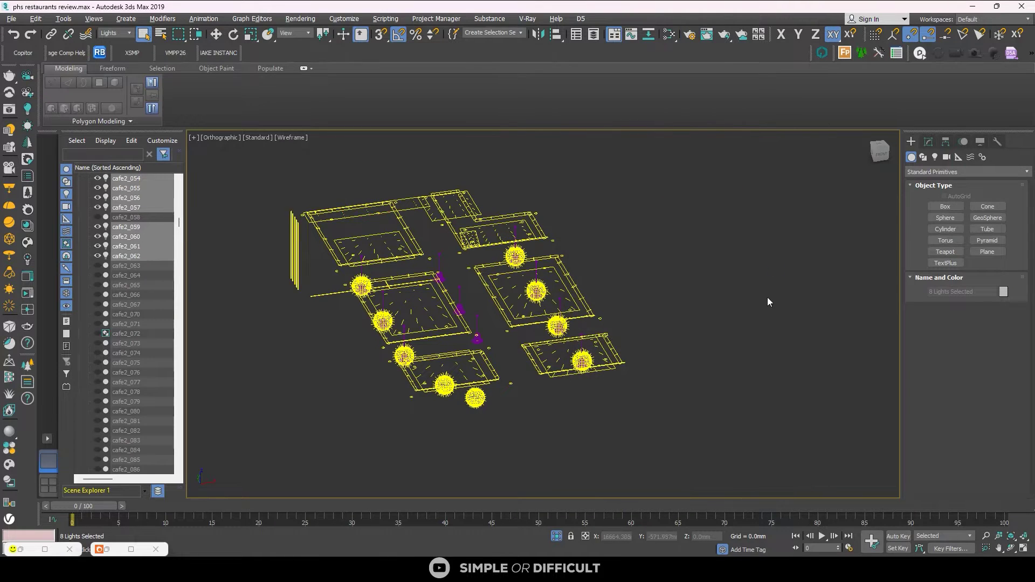
Exit isolation to show the full restaurant and set the selection filter to All
click(620, 426)
click(556, 535)
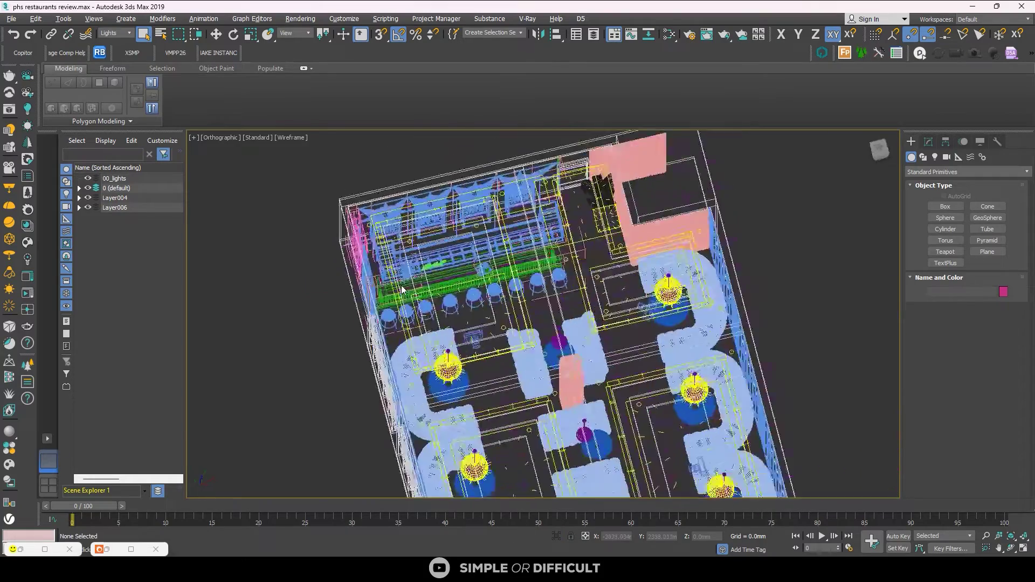
click(118, 33)
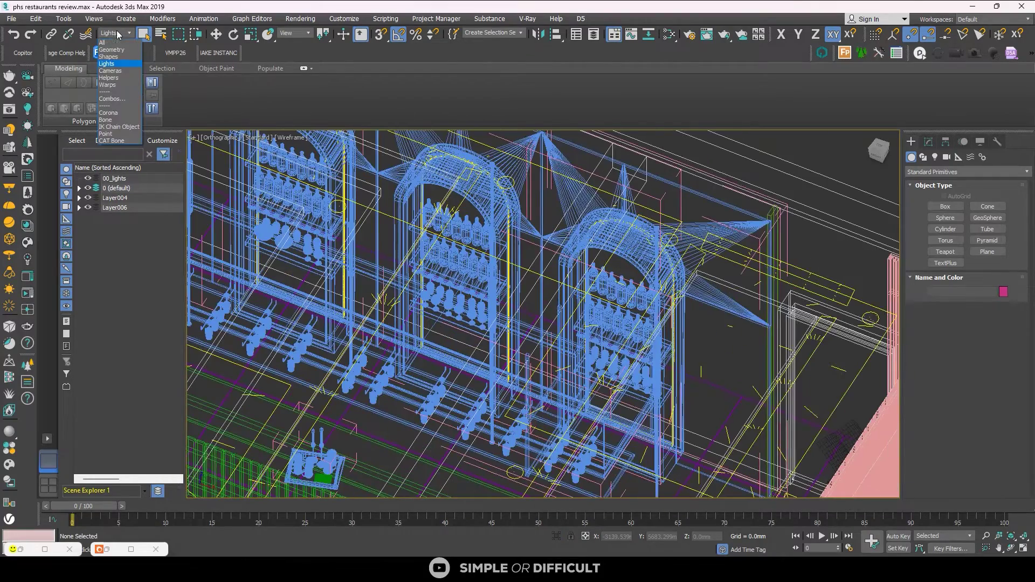
click(112, 42)
Close the open nested groups containing the arched bottle shelves behind the bar
click(647, 250)
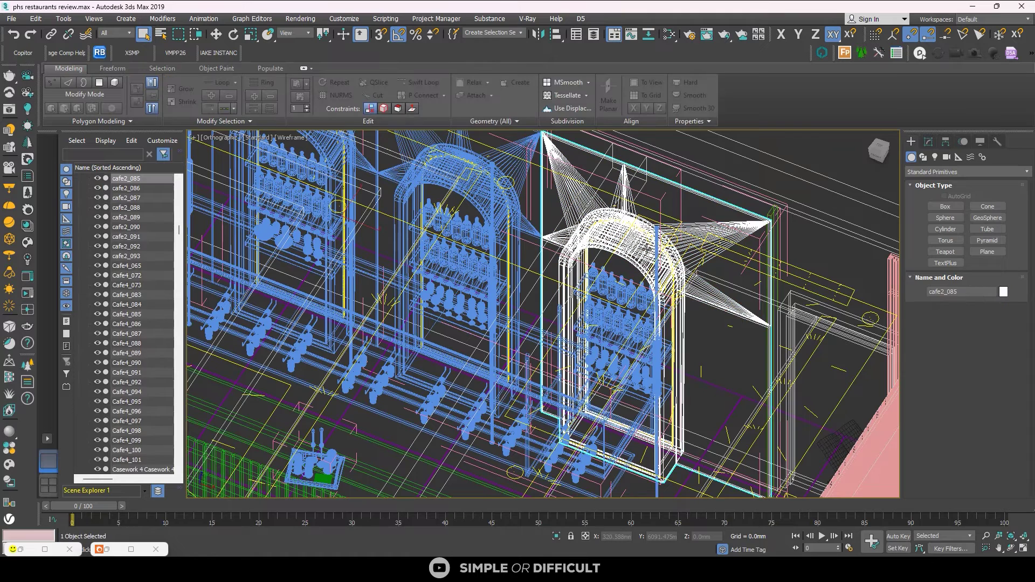
right_click(645, 249)
mouse_move(667, 237)
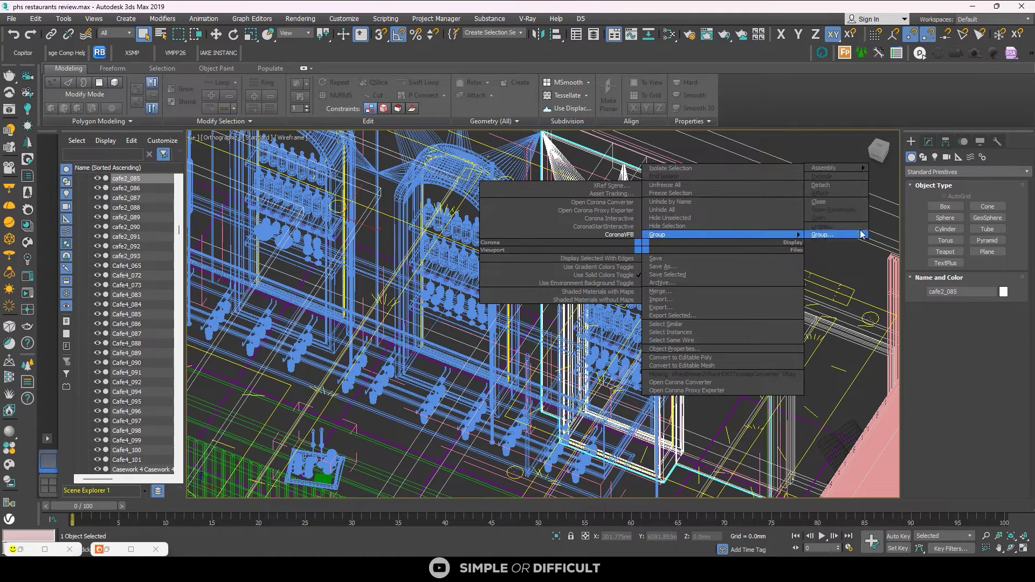
click(846, 203)
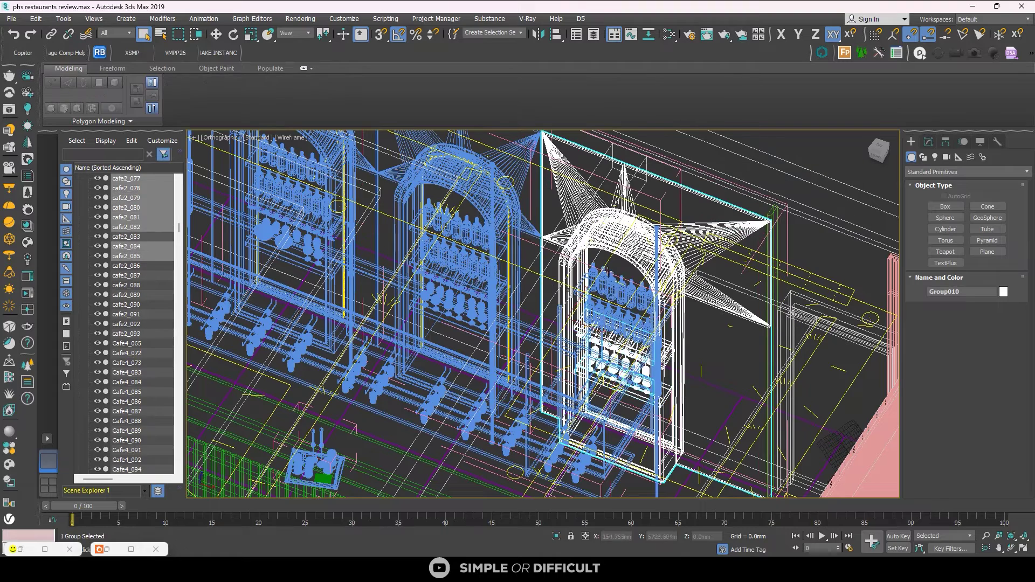
right_click(602, 245)
mouse_move(642, 235)
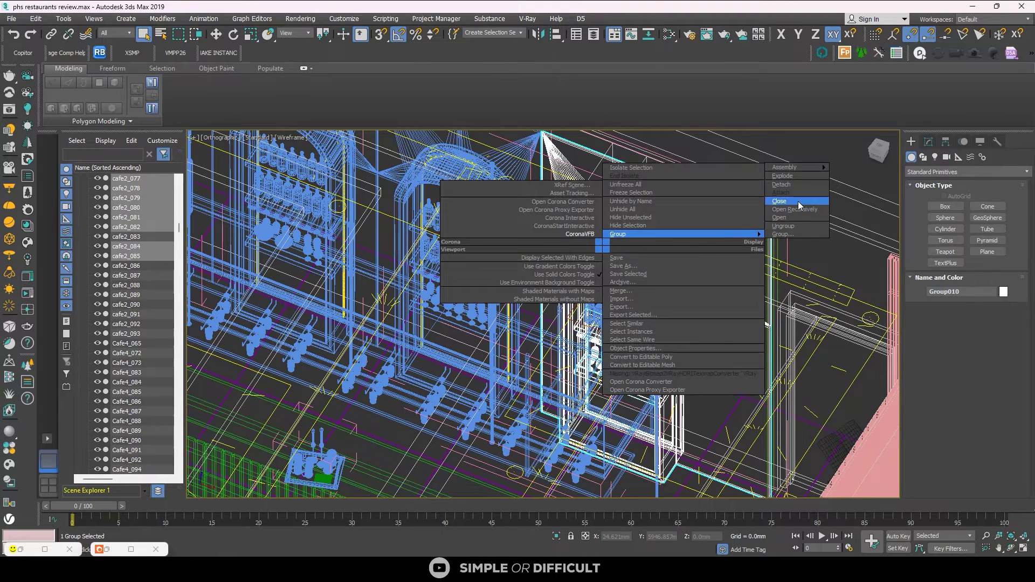
click(798, 202)
right_click(624, 244)
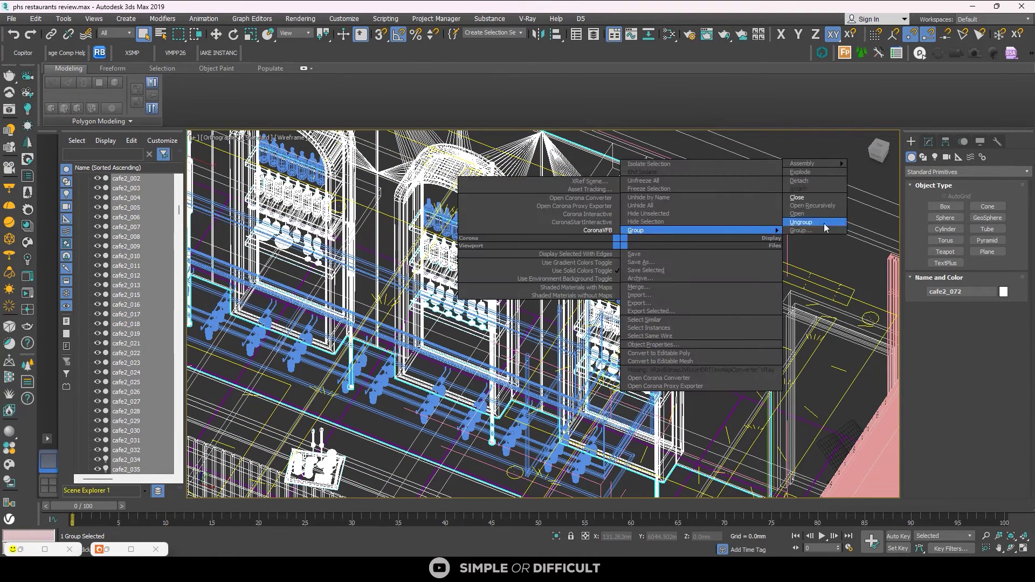
click(823, 223)
right_click(604, 243)
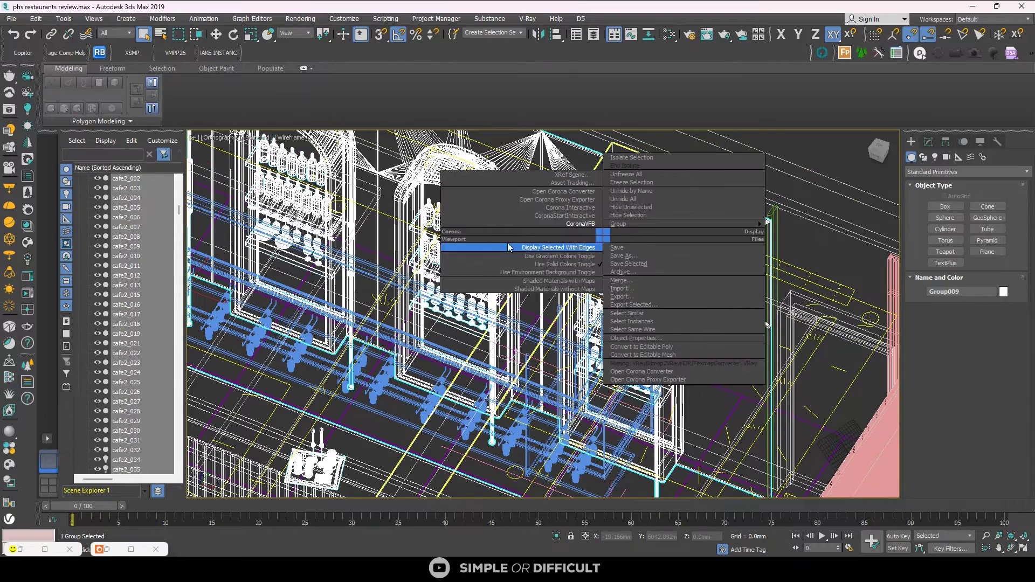
click(404, 256)
Close the open groups containing the long bar counter and its bottles
alt+middle_drag(404, 244, 399, 291)
click(449, 365)
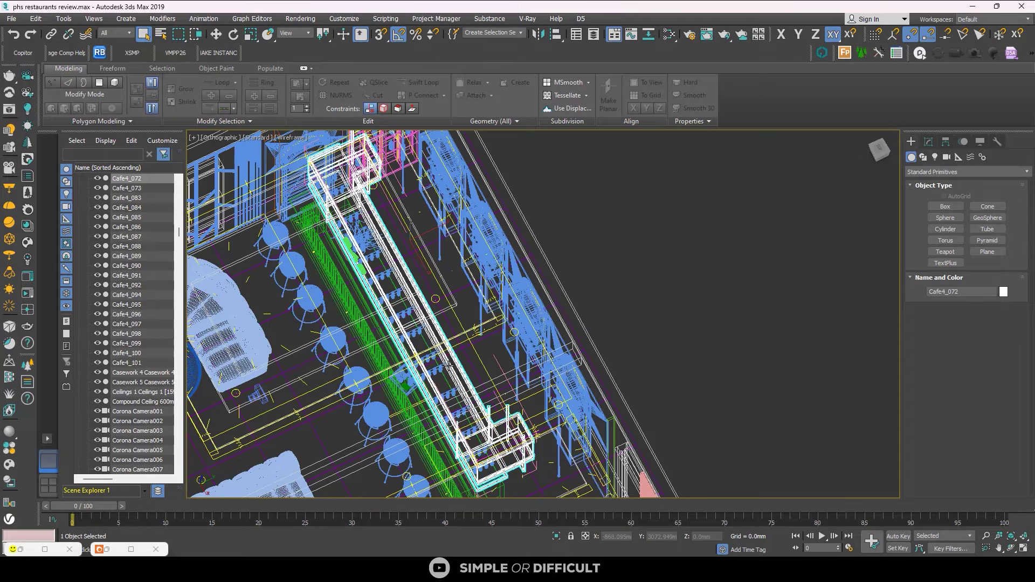
right_click(446, 363)
mouse_move(604, 350)
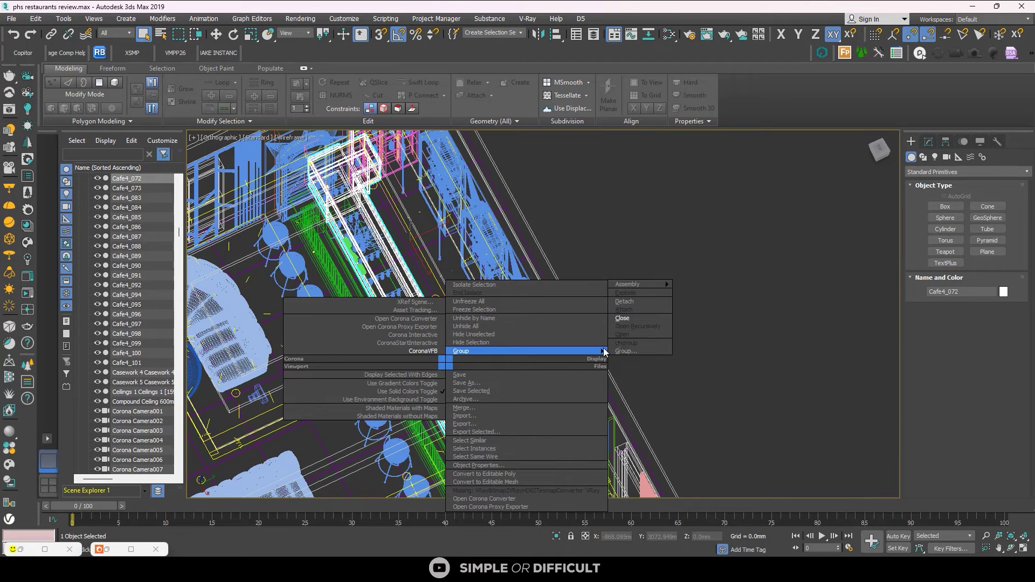
click(632, 313)
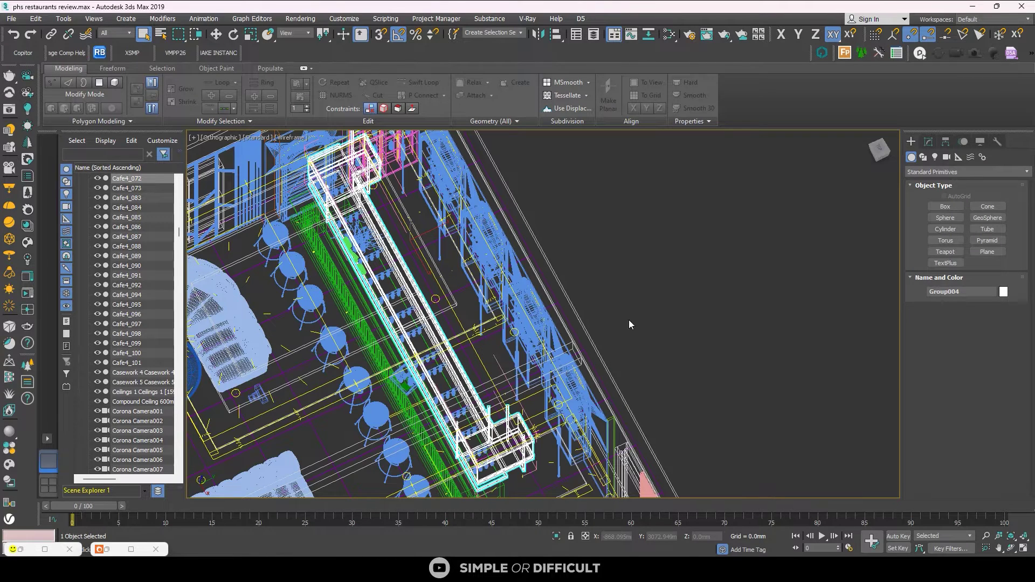
right_click(433, 320)
mouse_move(539, 312)
click(628, 290)
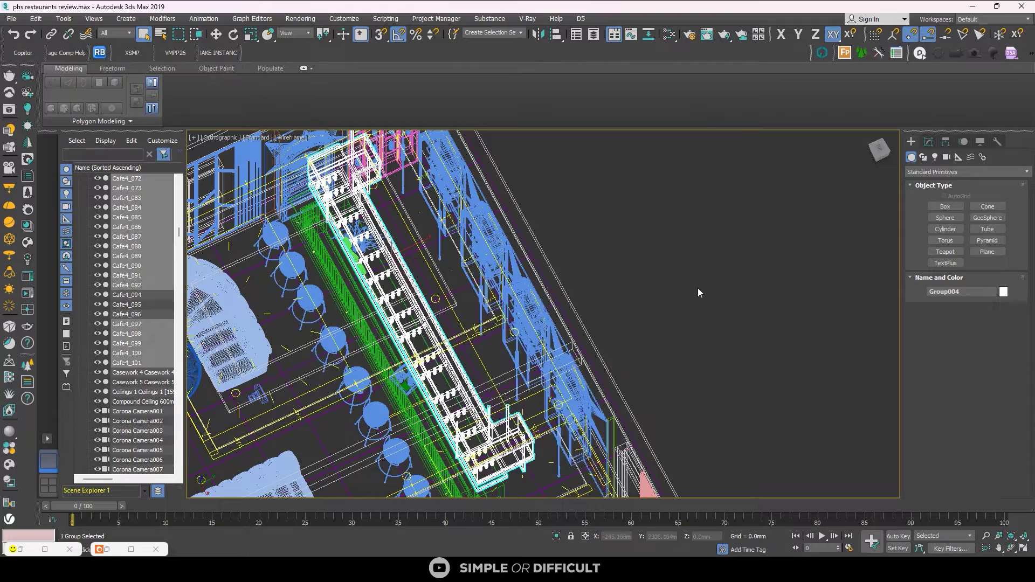
Select the oval ring pendant hanging above the curved seating near the entrance partition
alt+middle_drag(698, 288, 587, 305)
scroll(593, 302, up, 2)
scroll(486, 313, up, 5)
alt+middle_drag(483, 426, 469, 442)
scroll(469, 442, up, 2)
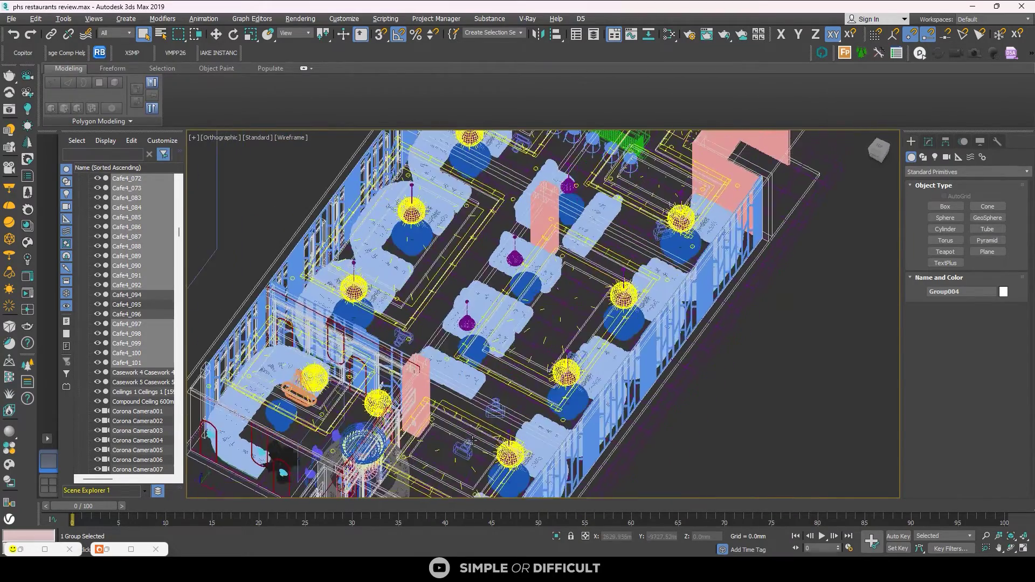
scroll(300, 393, up, 3)
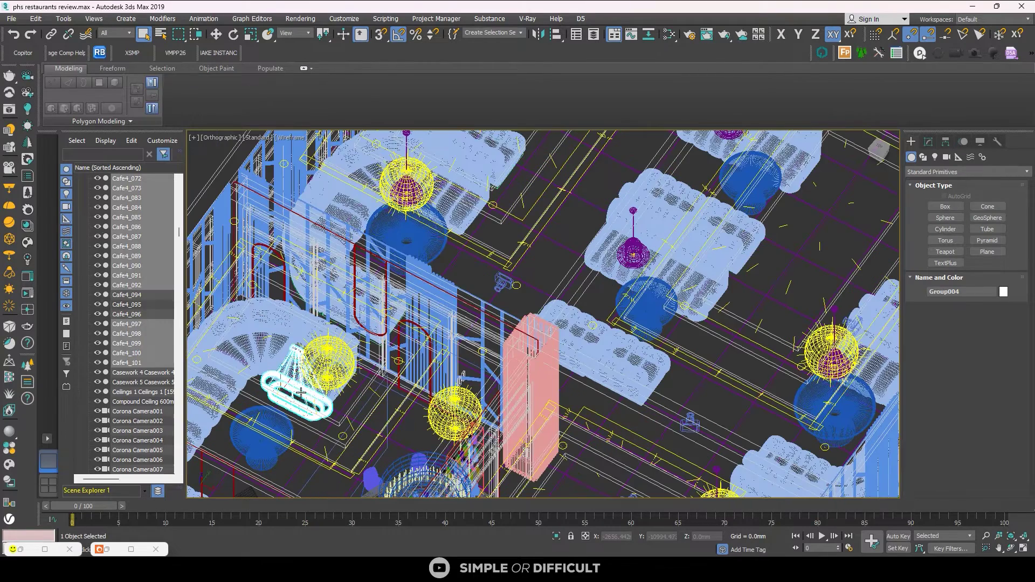
click(298, 387)
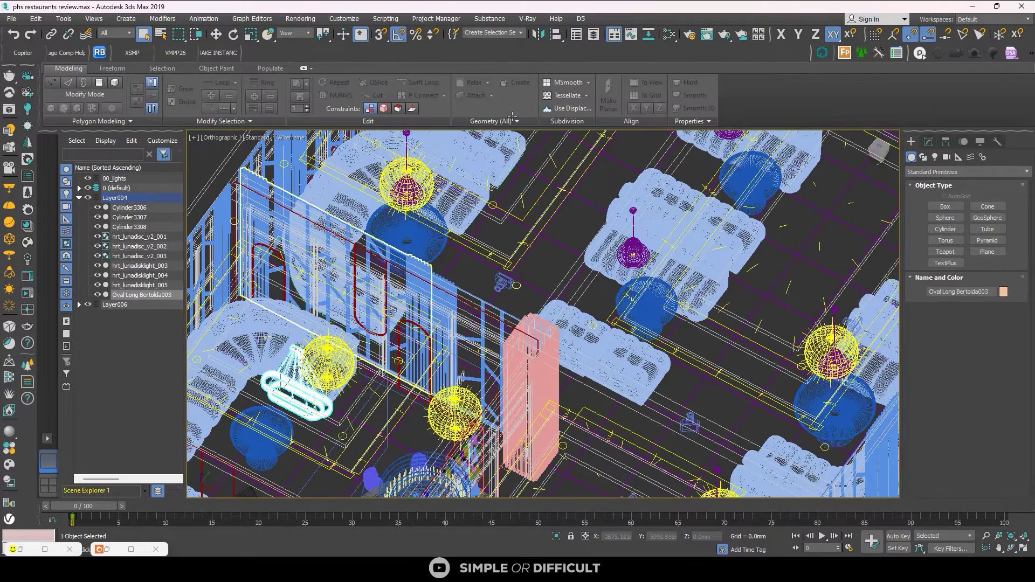
Reopen the render elements settings and add the oval pendant to the light sources of the DROP LIGHTS element
click(690, 35)
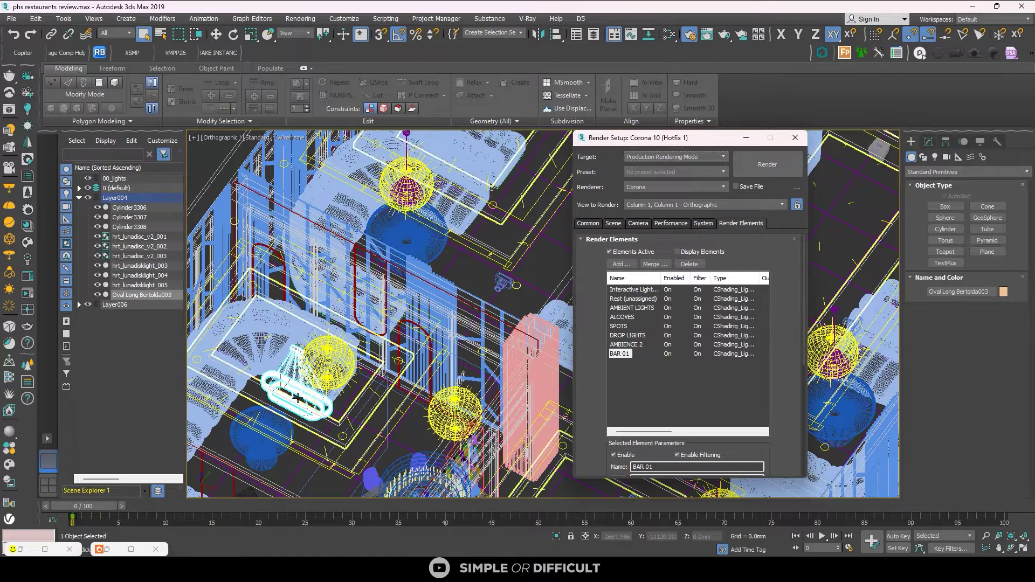
click(634, 337)
scroll(789, 370, down, 5)
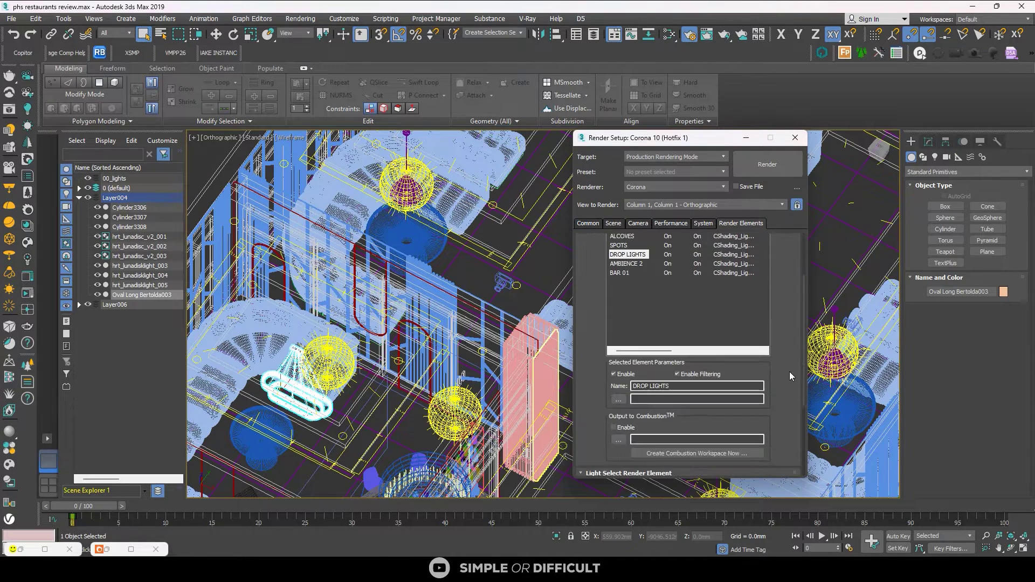
scroll(642, 406, down, 1)
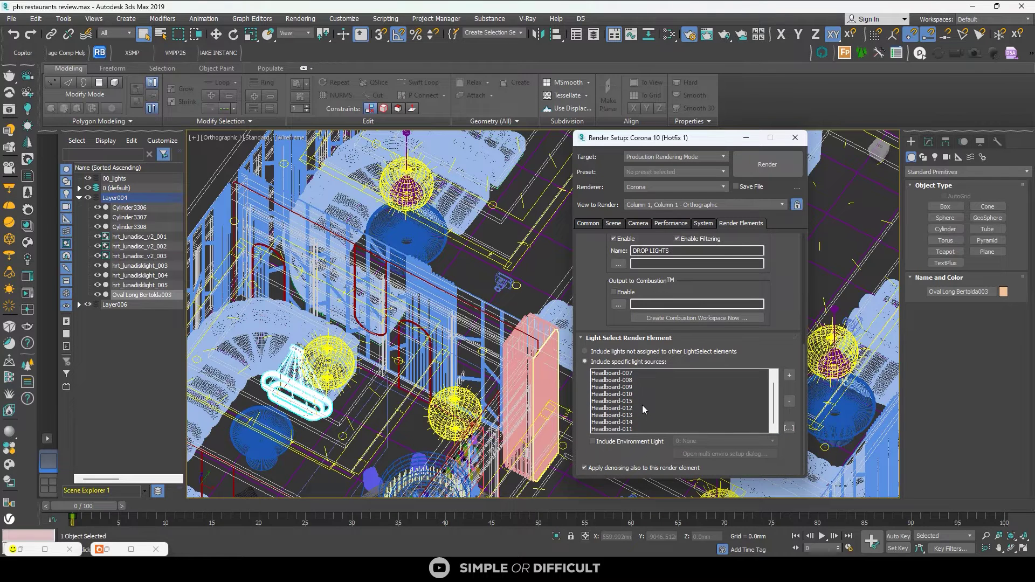
click(789, 376)
scroll(646, 410, up, 1)
scroll(645, 410, down, 1)
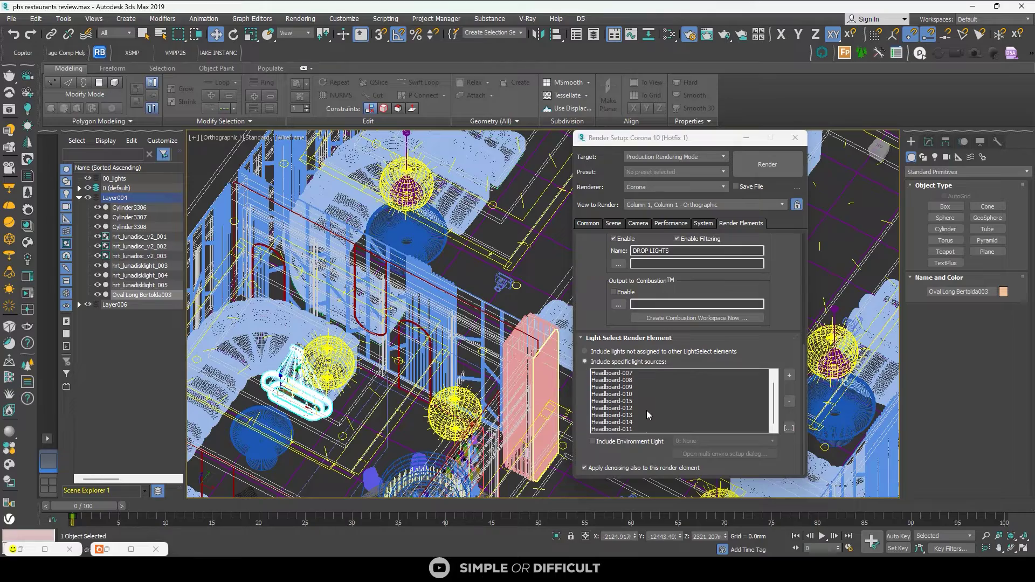
Examine the oval pendant and the surrounding ceiling fixtures across the dining area
scroll(215, 429, up, 5)
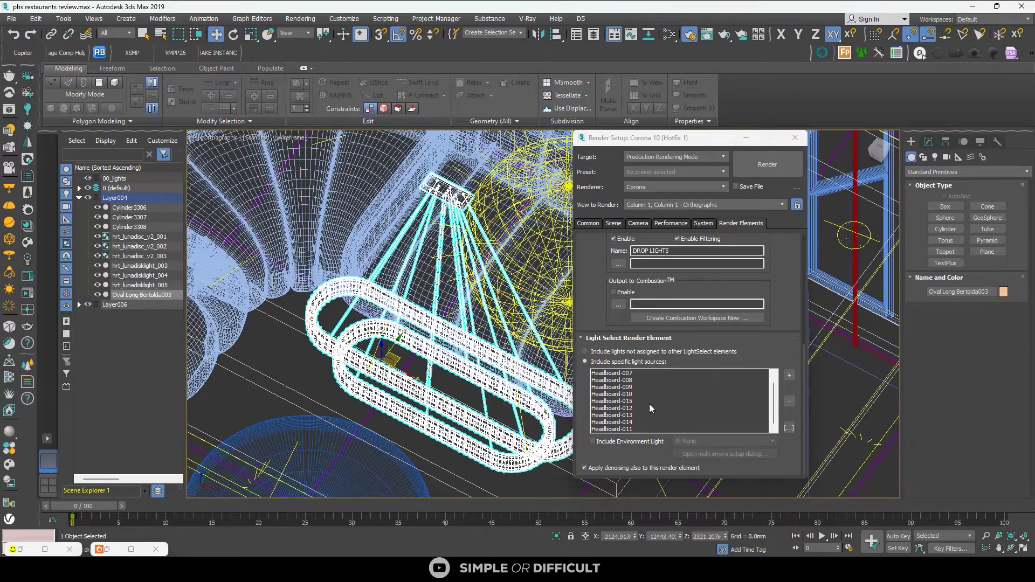
scroll(333, 373, down, 6)
click(333, 373)
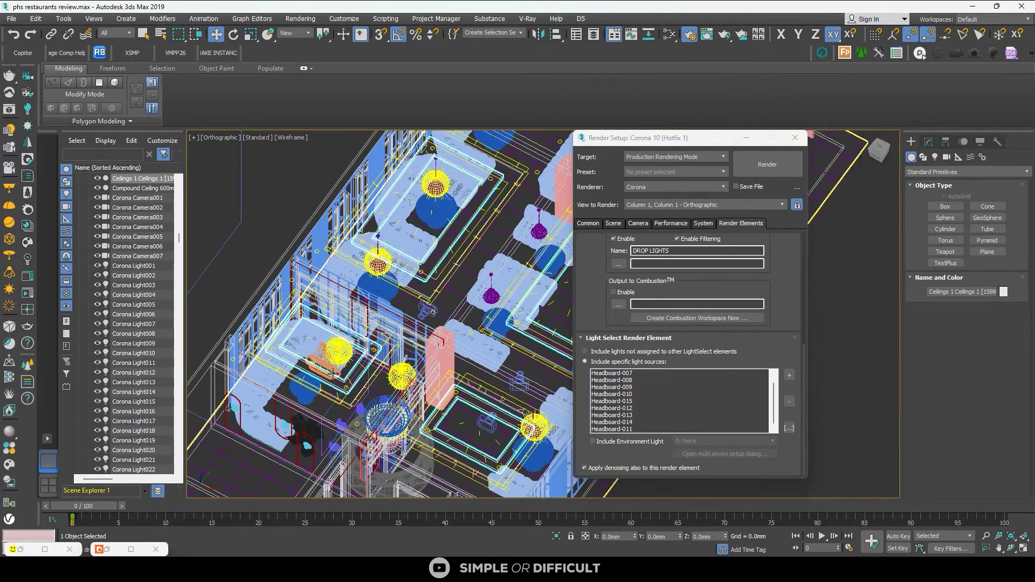
scroll(333, 373, up, 5)
scroll(428, 345, down, 4)
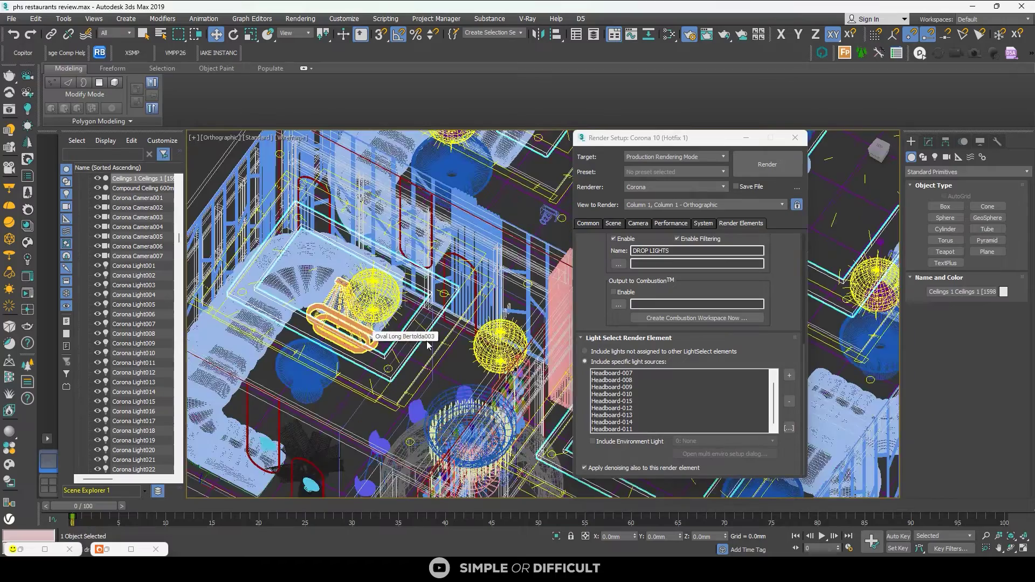
scroll(428, 345, down, 5)
scroll(372, 348, up, 5)
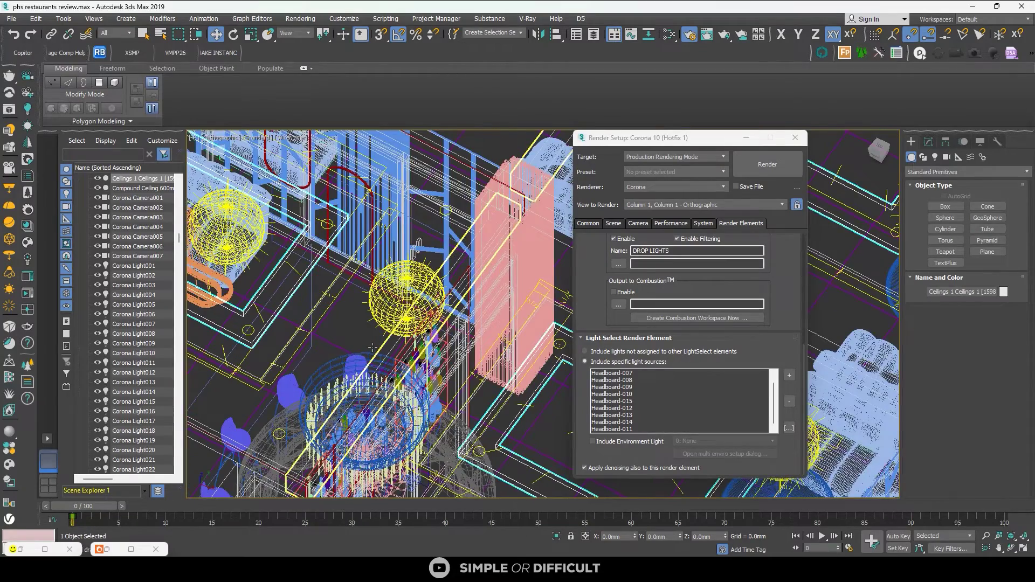
scroll(372, 348, down, 4)
scroll(328, 356, down, 3)
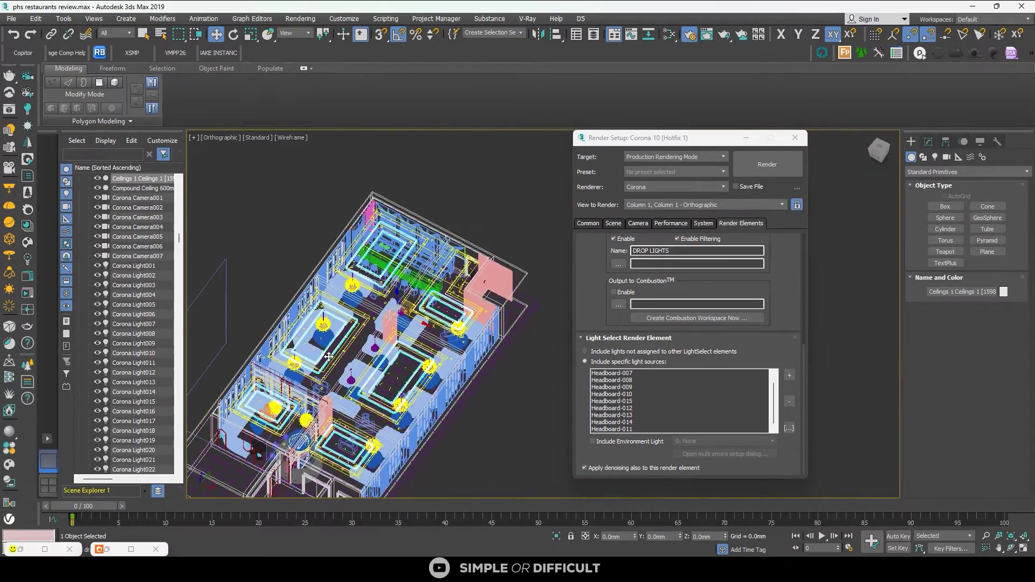
Select the closed group containing the bar's arched shelves, counter and stools
scroll(413, 227, up, 5)
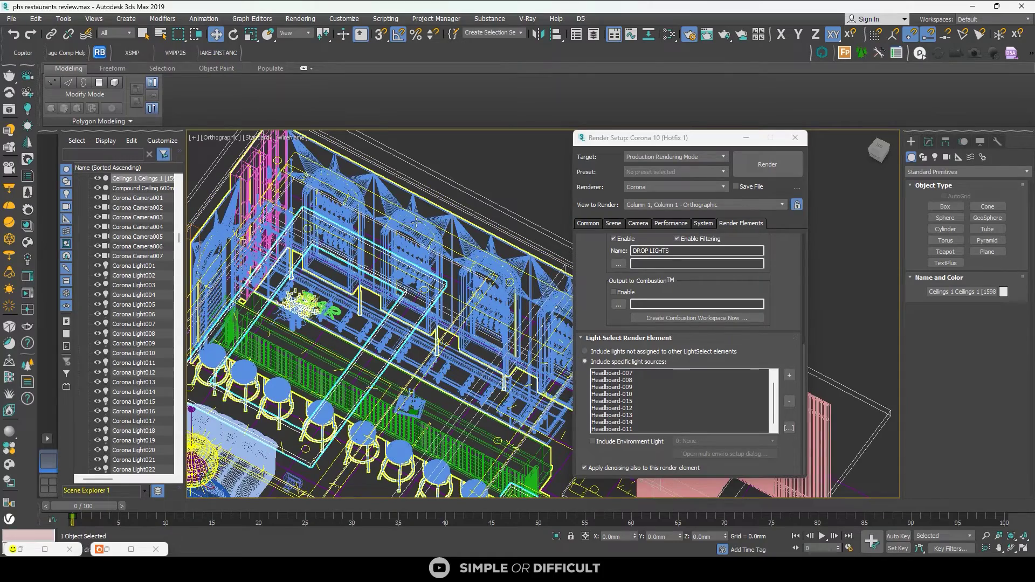
click(416, 219)
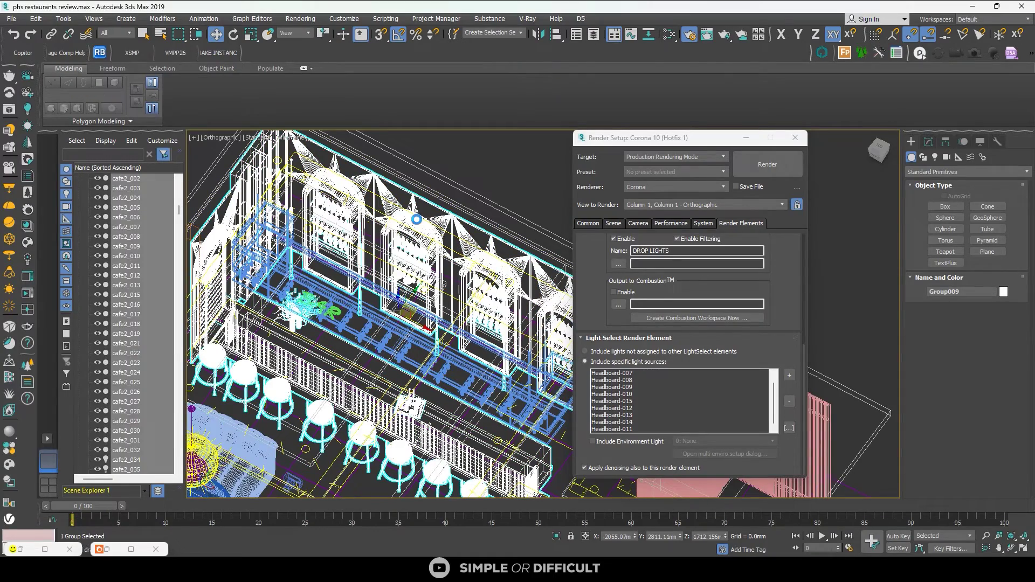
alt+middle_drag(416, 220, 394, 230)
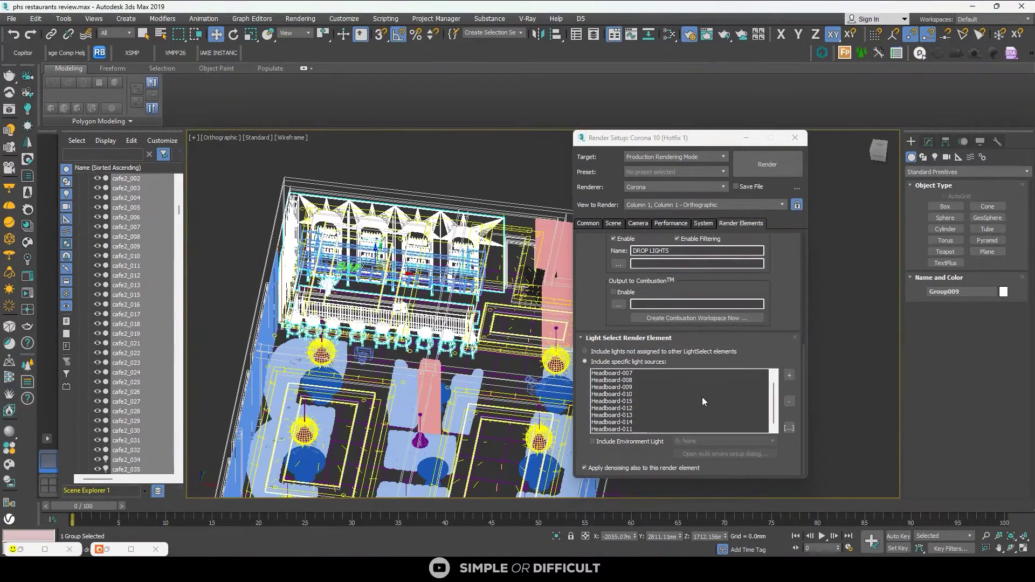
Add a CShading_LightSelect render element and name it BAR 02
scroll(781, 345, up, 3)
scroll(781, 358, down, 3)
scroll(780, 315, up, 7)
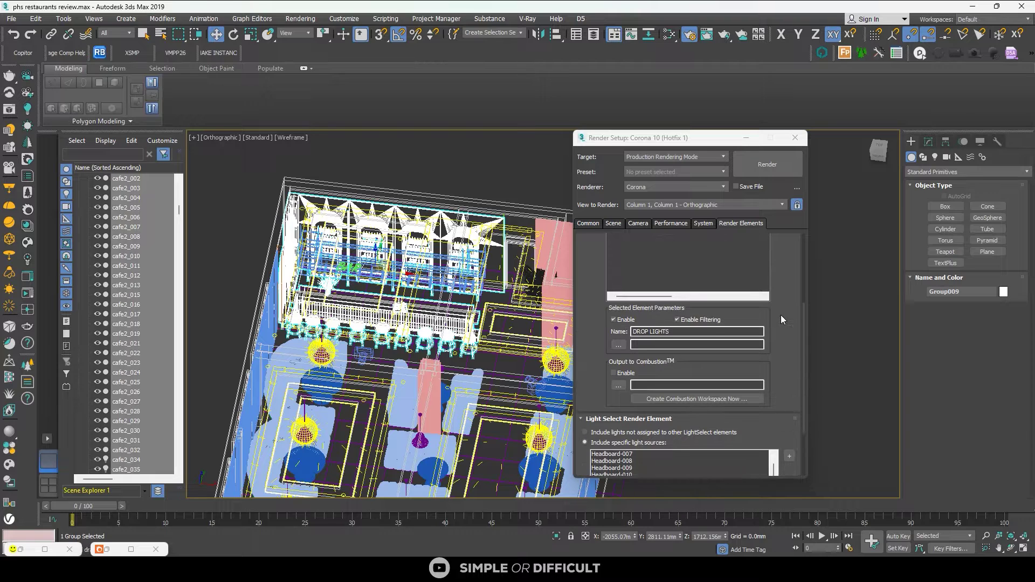
scroll(780, 314, up, 2)
click(634, 344)
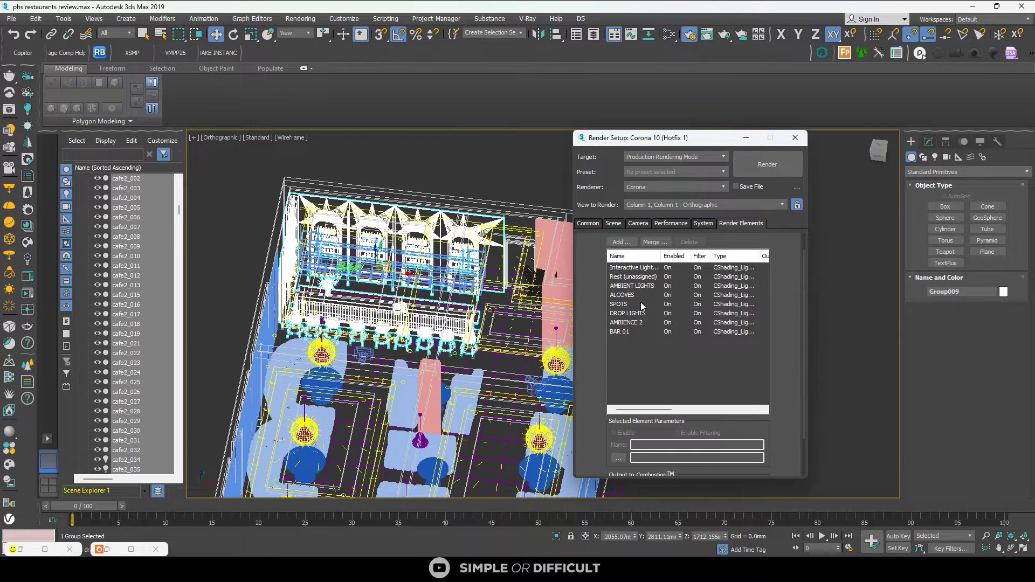
click(620, 242)
scroll(615, 362, down, 3)
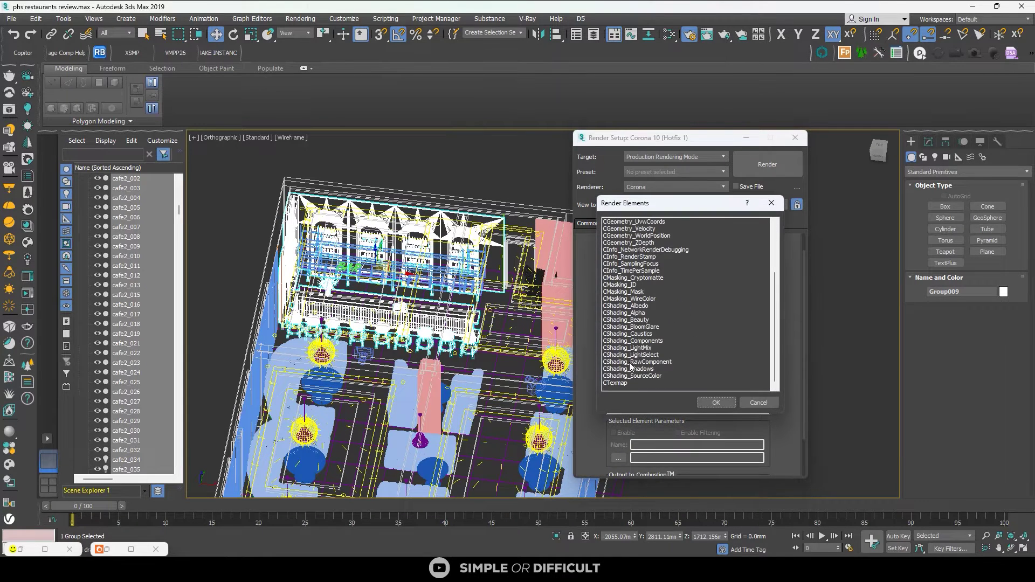
click(644, 356)
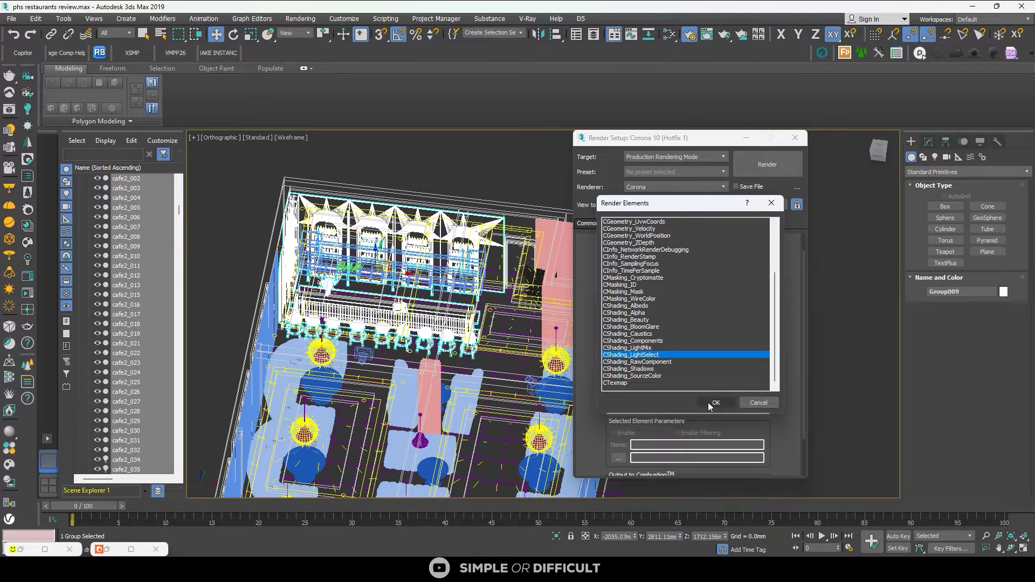
click(715, 403)
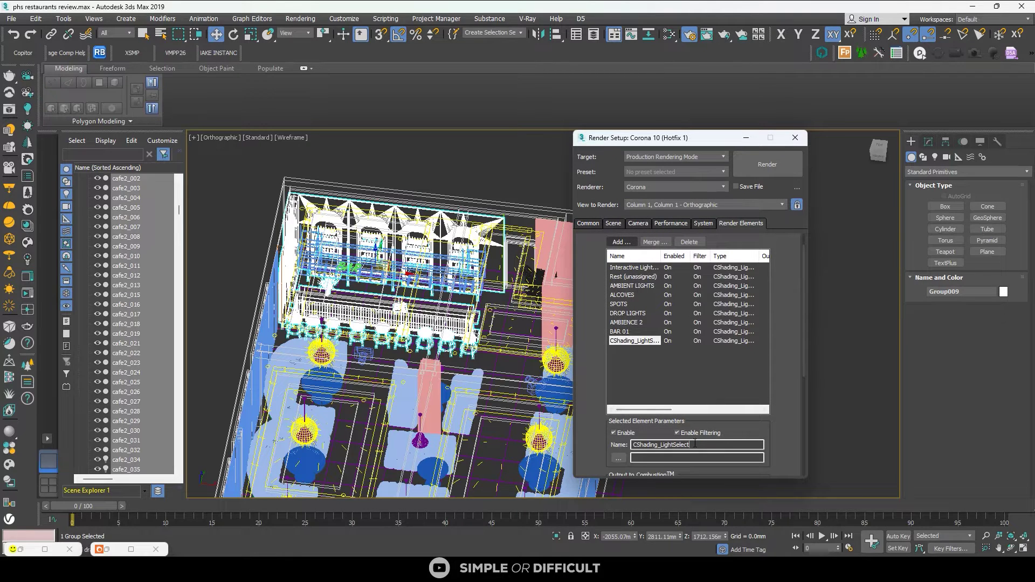
drag(695, 443, 600, 443)
text(BAR 02)
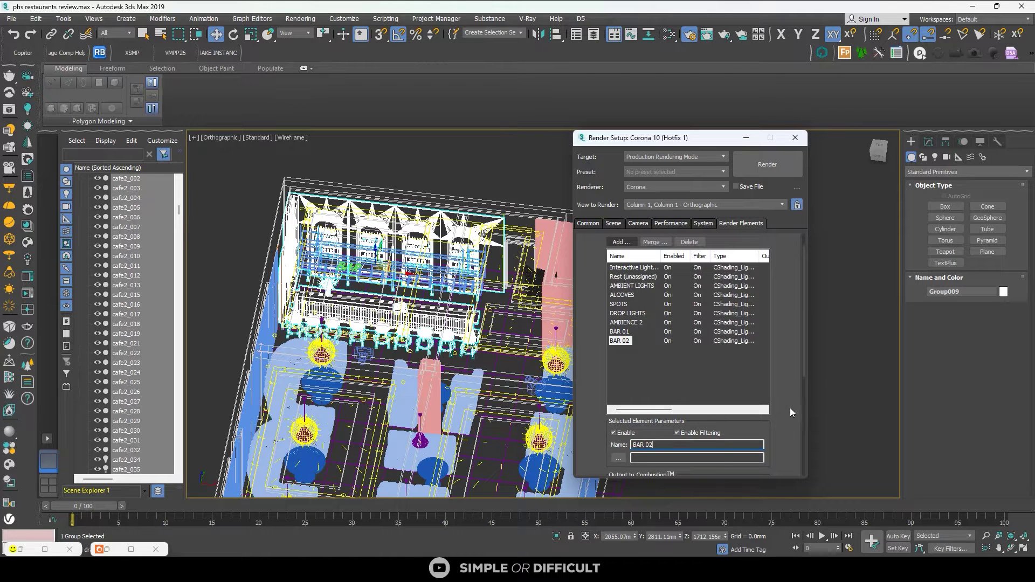
Add the selected bar group's lights to the specific light sources of the BAR 02 element
scroll(790, 408, down, 4)
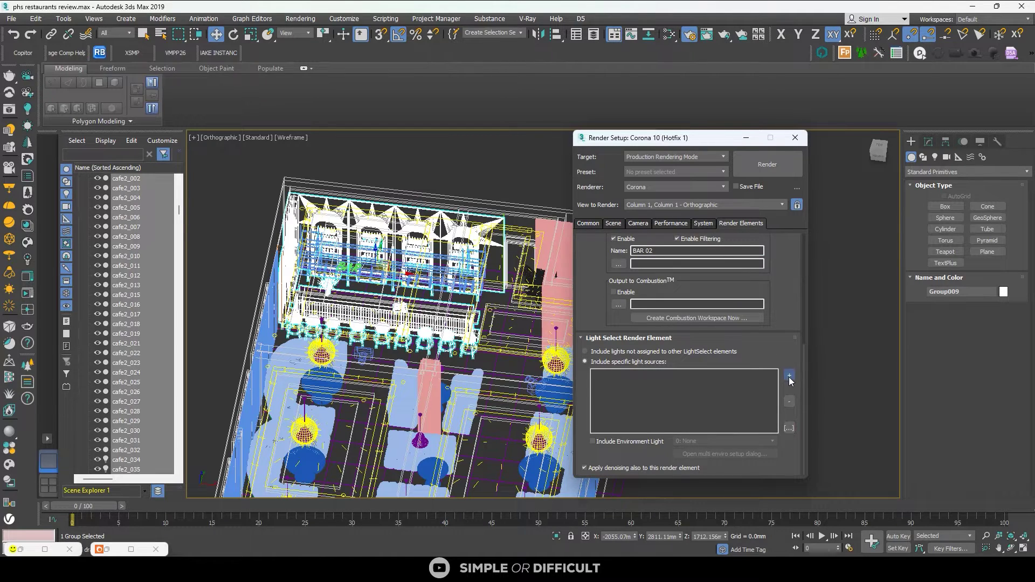
click(788, 377)
scroll(652, 388, up, 2)
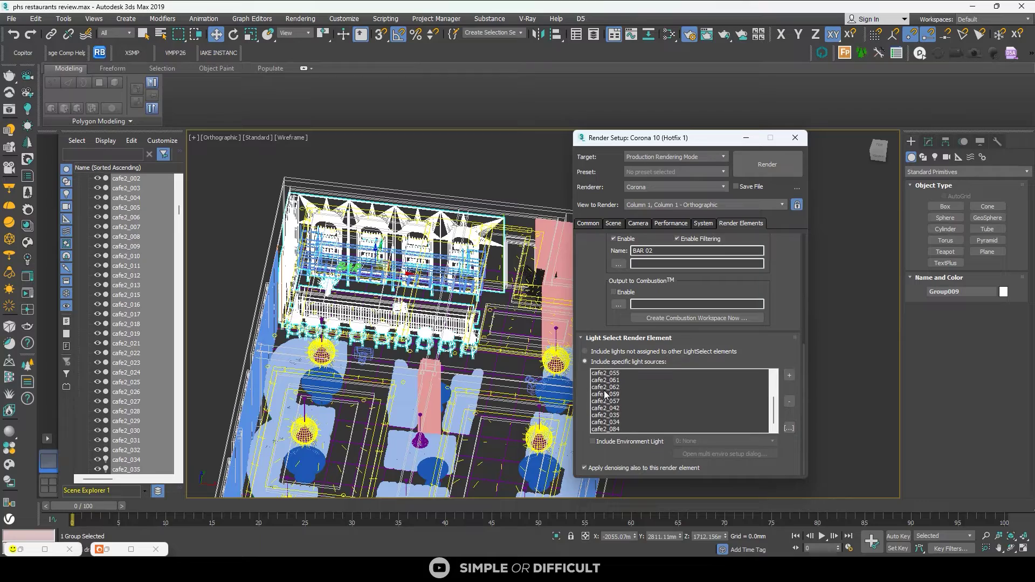
Examine the bar shelves, counter, stools and surrounding dining area for light sources not yet assigned to an element
scroll(372, 237, up, 10)
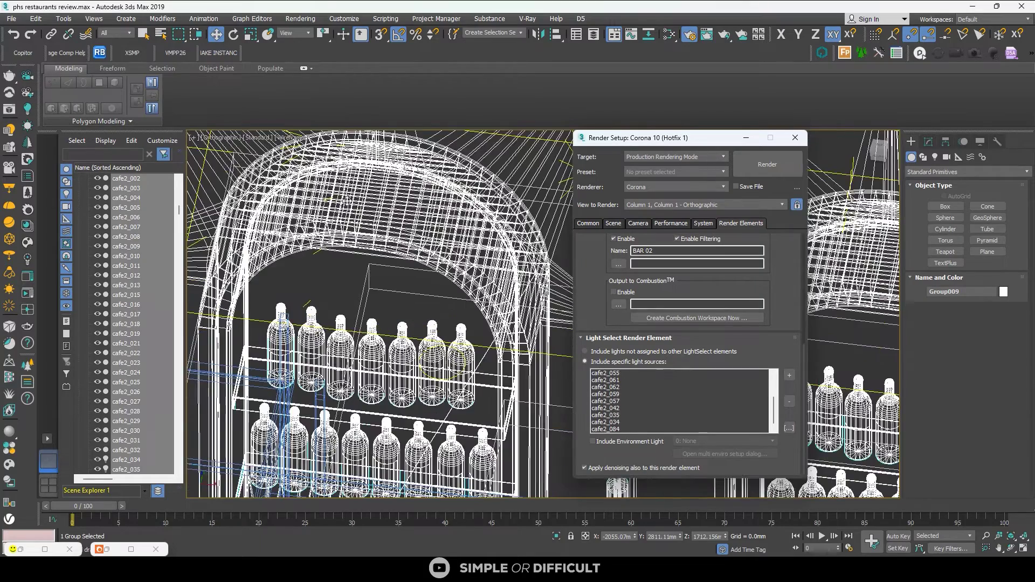
scroll(343, 197, down, 5)
scroll(401, 195, up, 5)
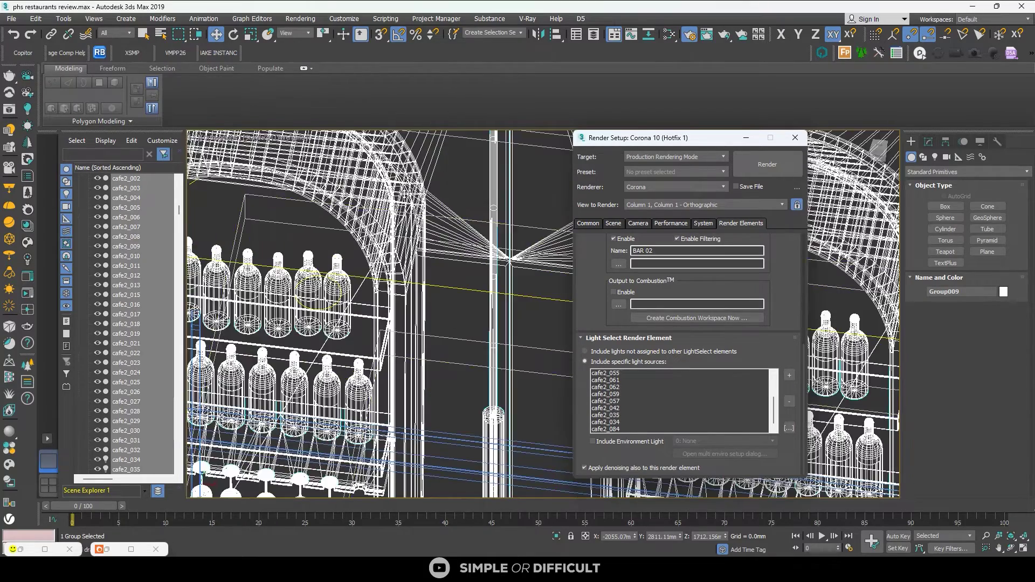
scroll(404, 207, down, 5)
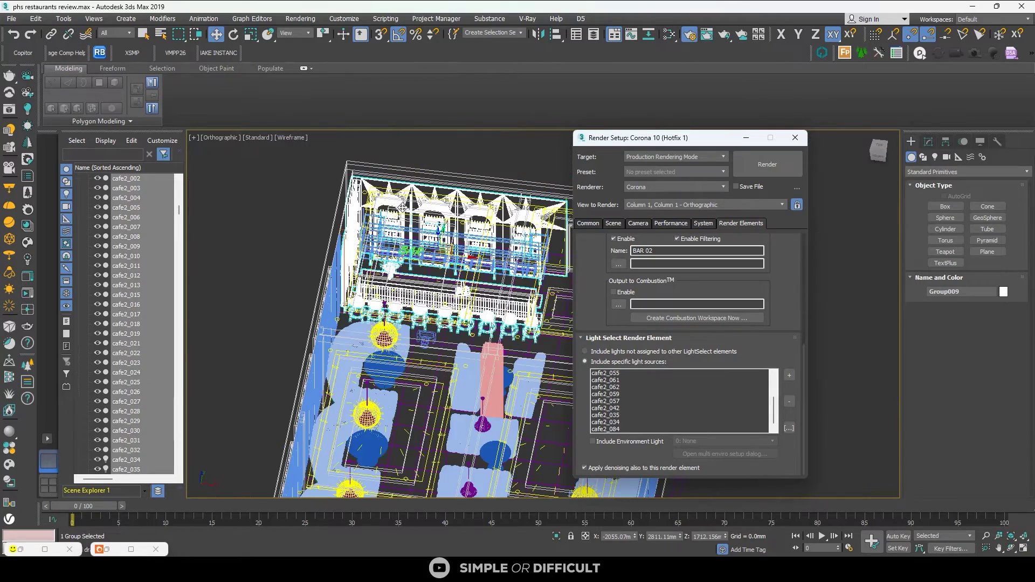
scroll(419, 226, up, 5)
scroll(373, 233, down, 10)
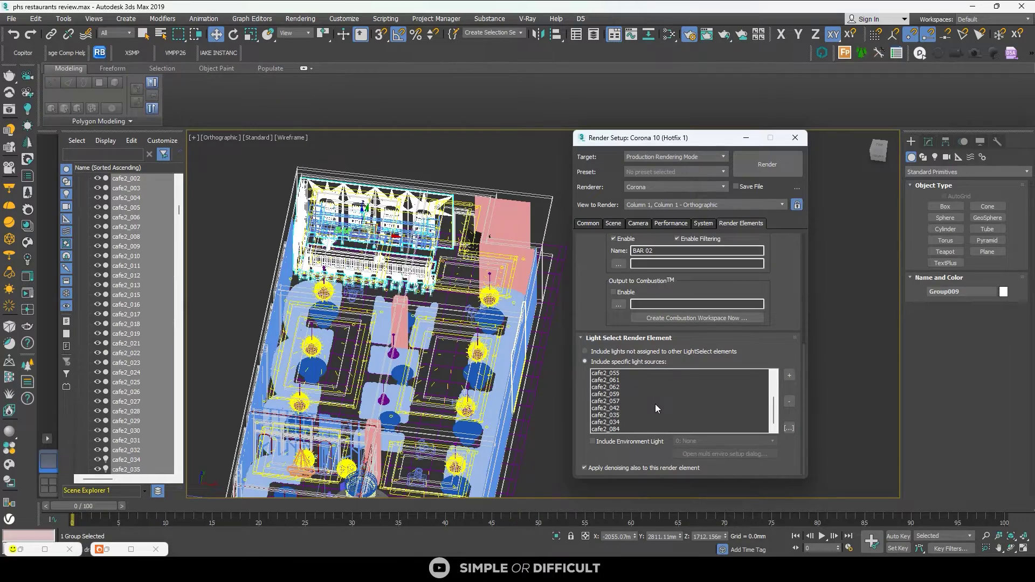
scroll(437, 223, up, 8)
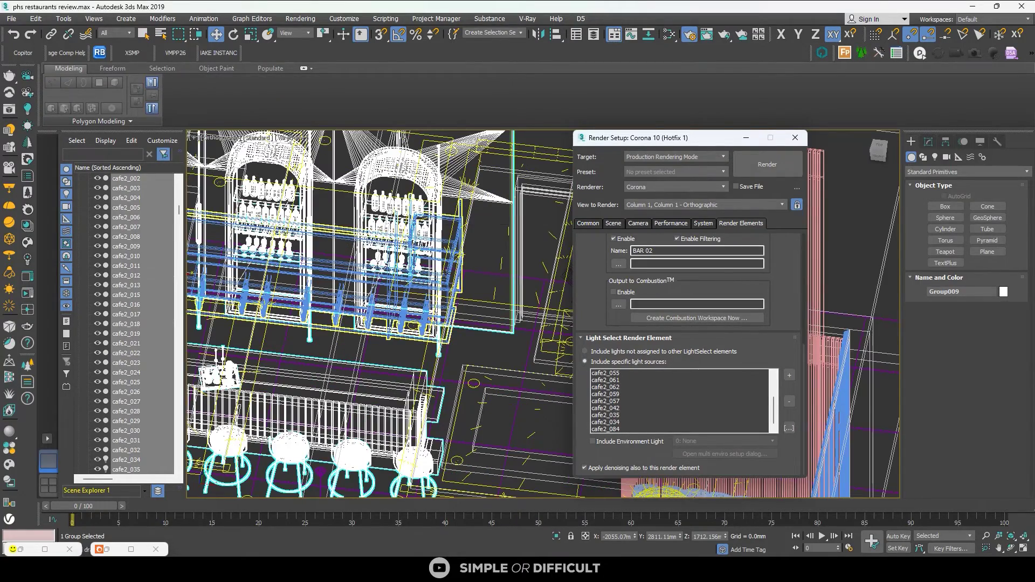
alt+middle_drag(437, 216, 414, 285)
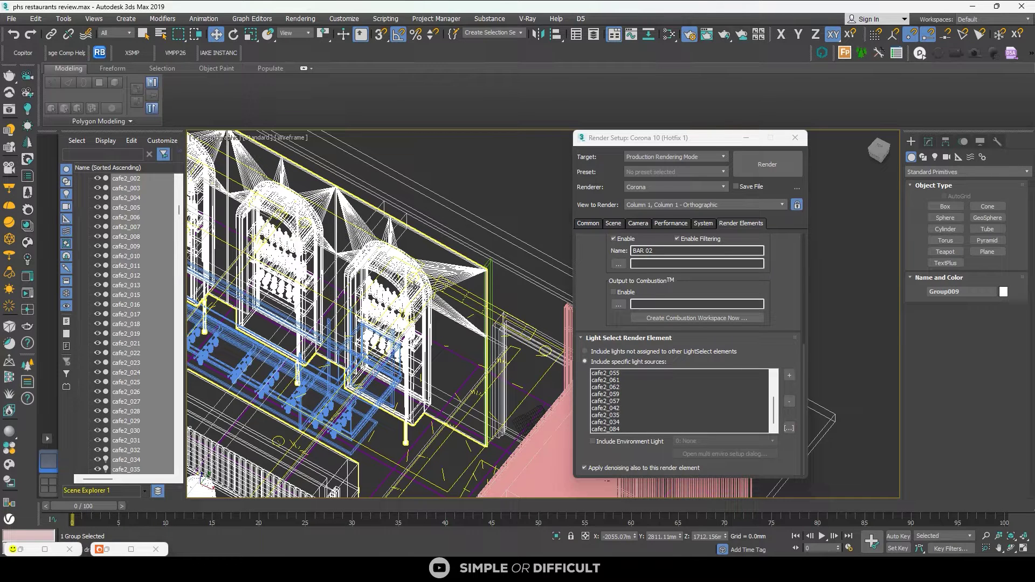
scroll(412, 286, down, 5)
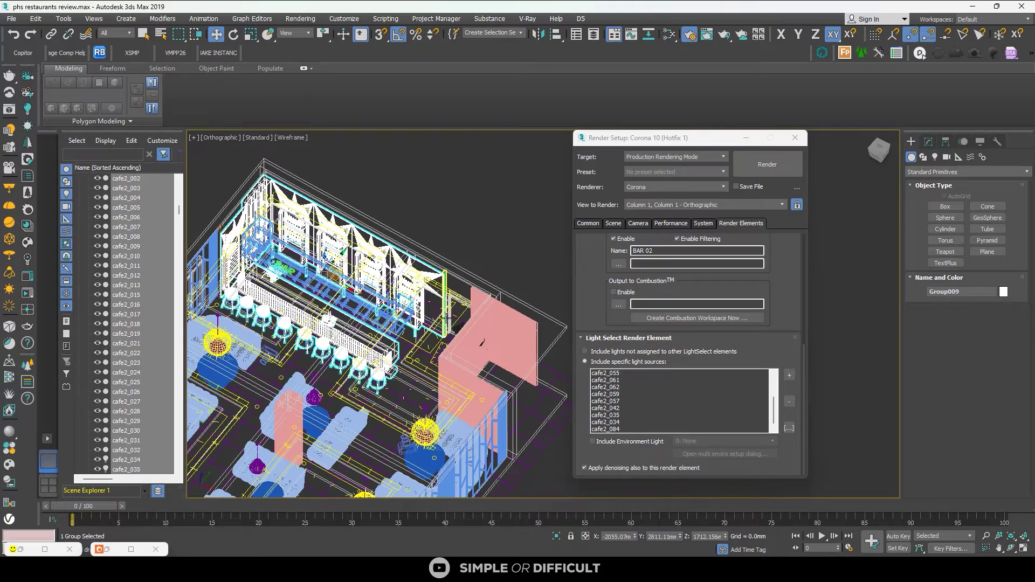
alt+middle_drag(413, 286, 488, 155)
middle_drag(505, 315, 411, 308)
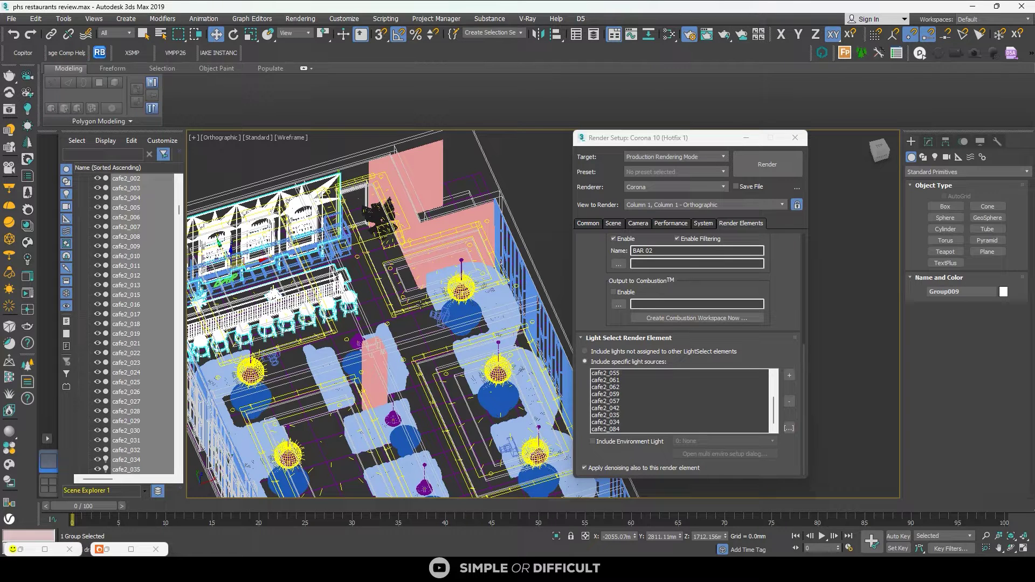
scroll(302, 306, up, 8)
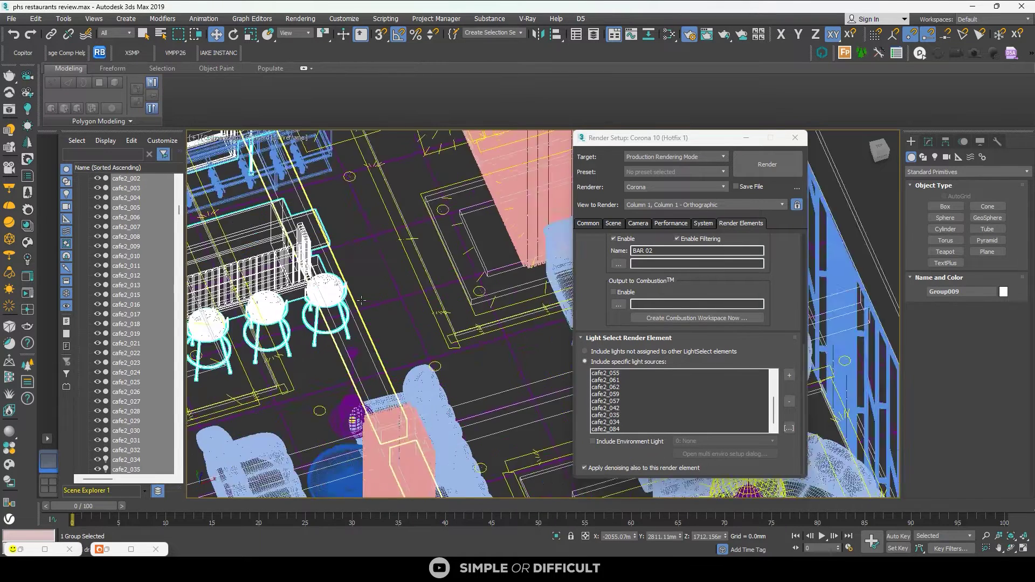
middle_drag(302, 306, 382, 325)
scroll(324, 244, down, 3)
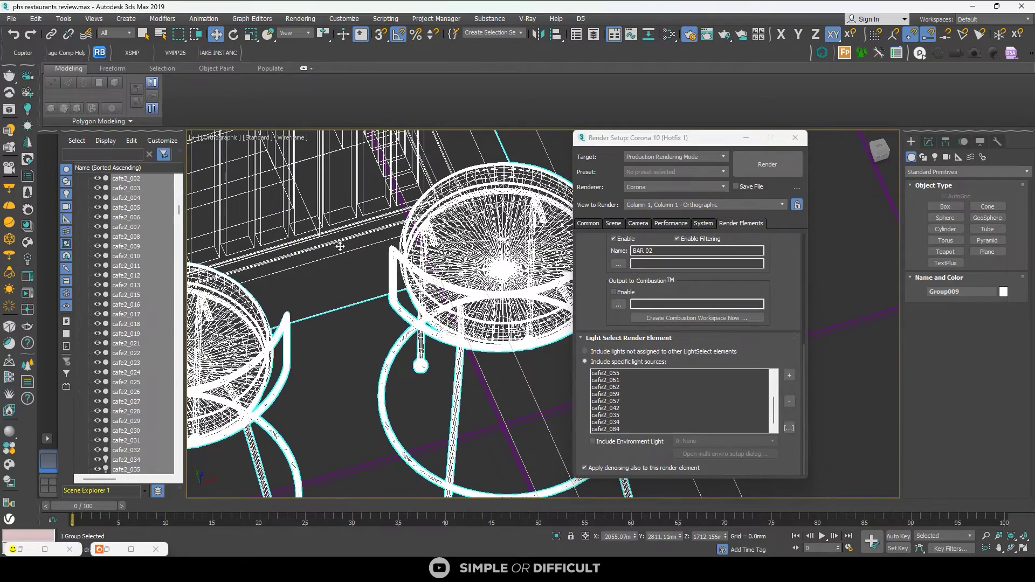
scroll(341, 246, down, 4)
alt+middle_drag(341, 246, 515, 312)
key(z)
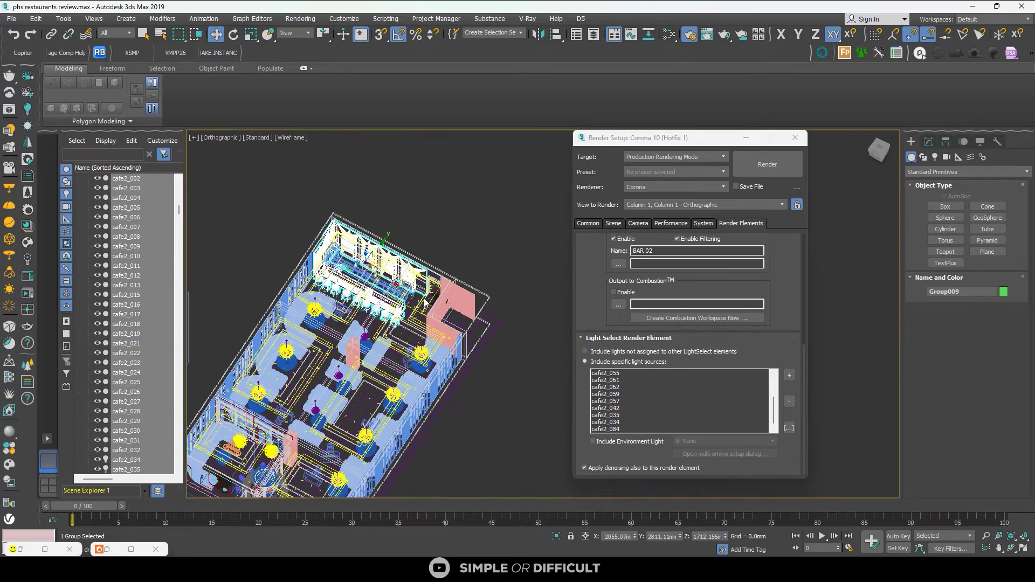
alt+middle_drag(427, 303, 444, 303)
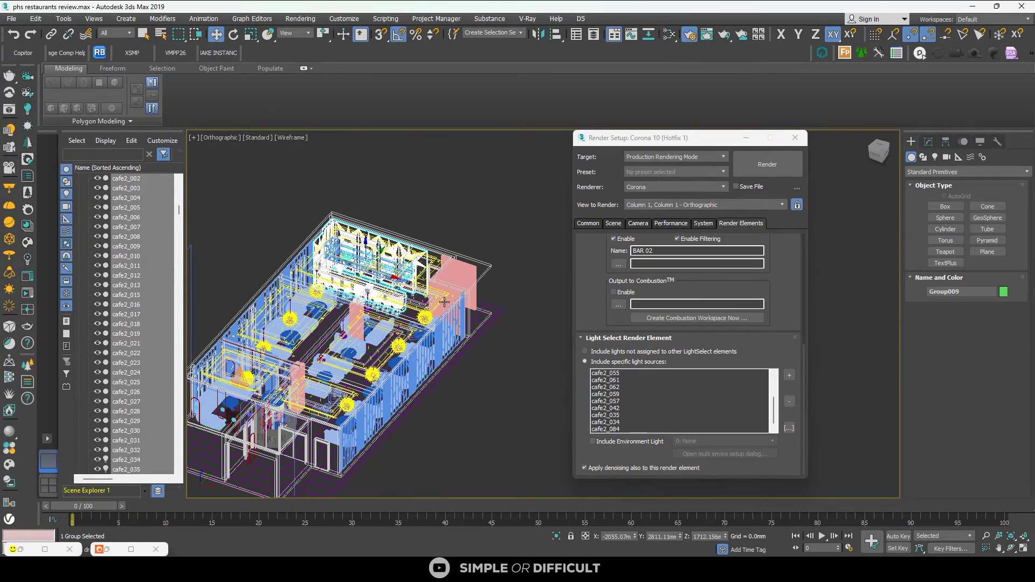
Deselect everything, open the Corona frame buffer and start a new interactive render with the LightMix groups
click(432, 189)
right_click(350, 167)
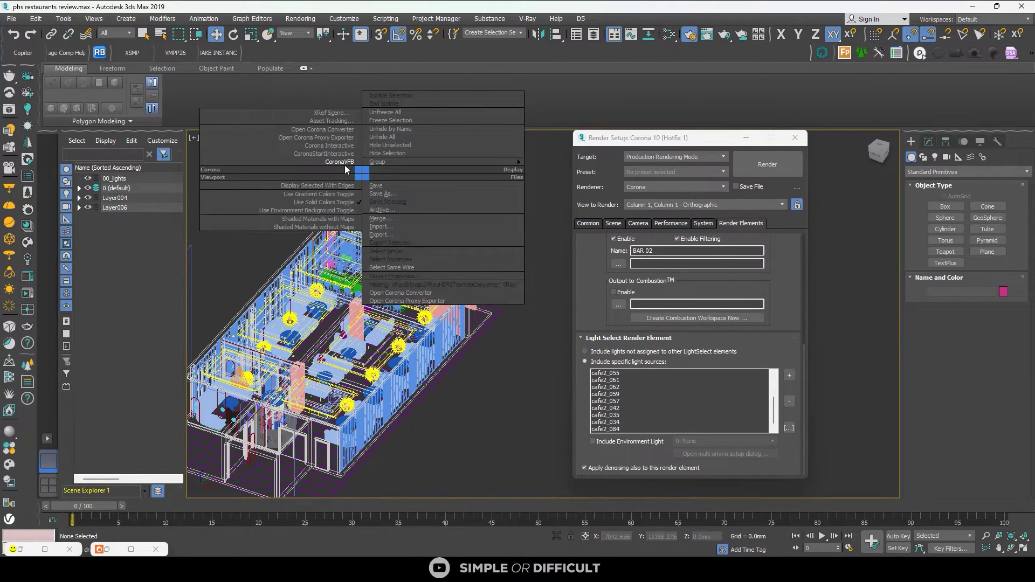
click(342, 164)
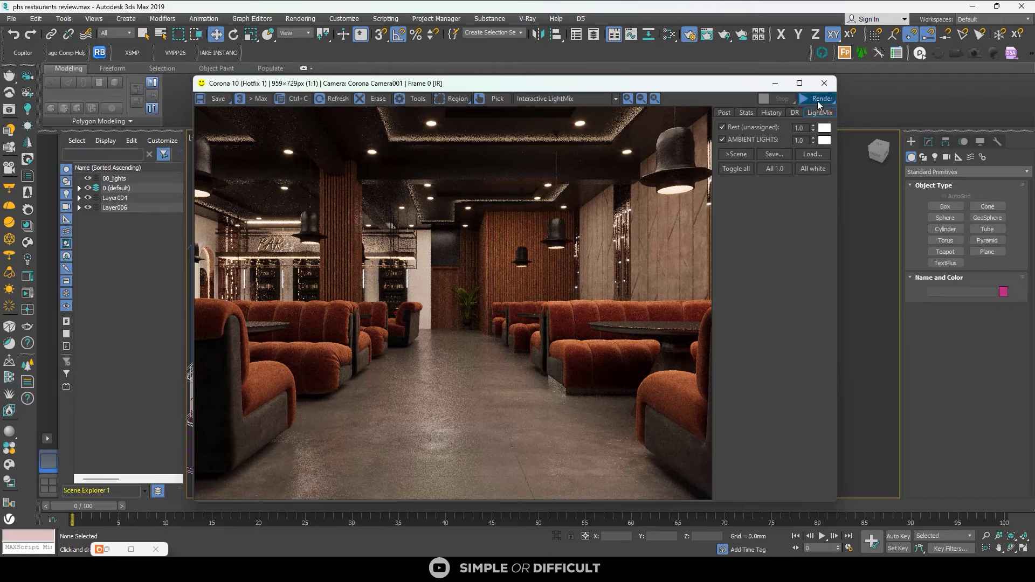
click(817, 101)
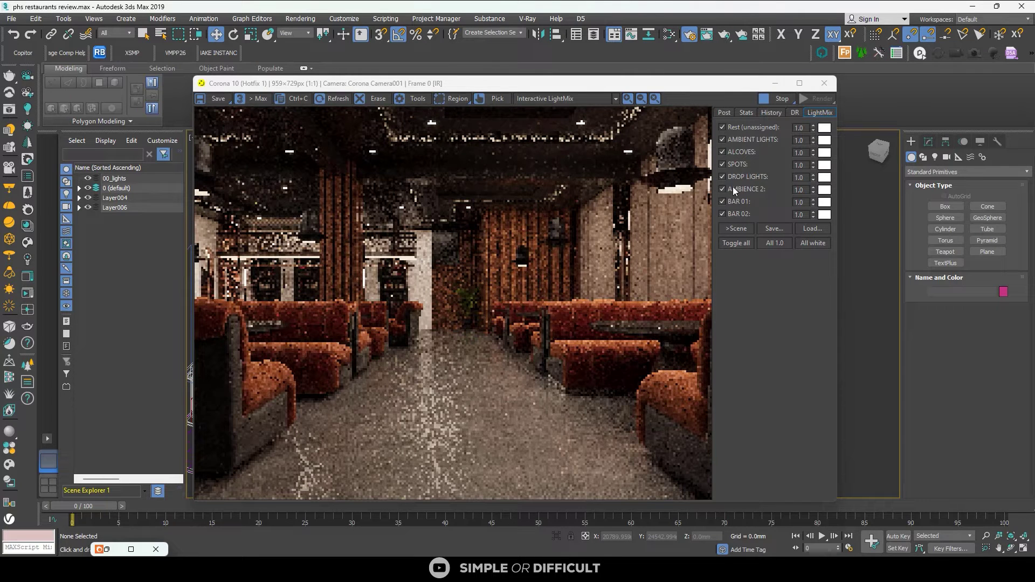
Compare the render with the BAR 02 LightMix group disabled and enabled, checking the bar shelves and sign up close
click(722, 214)
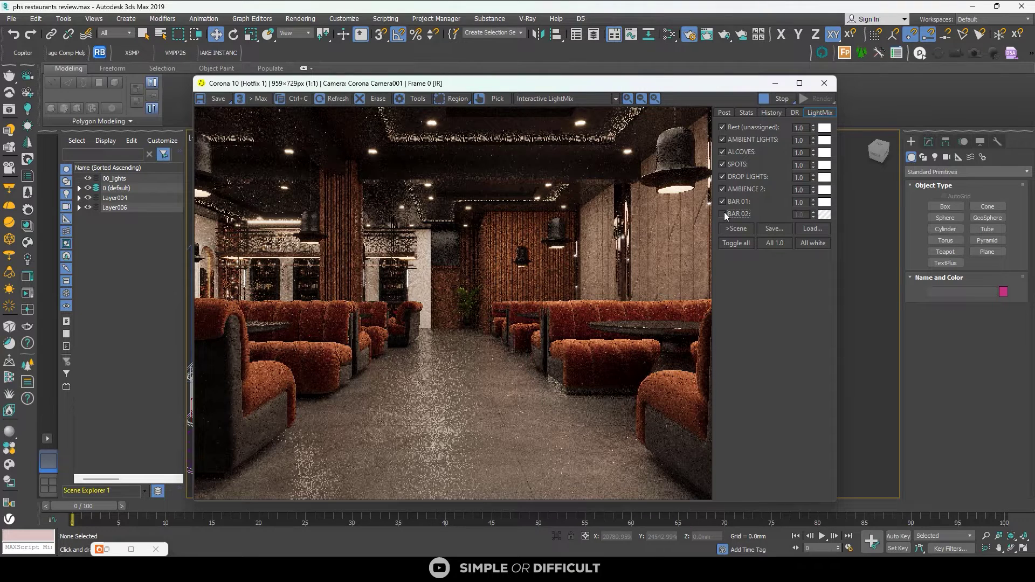
click(722, 213)
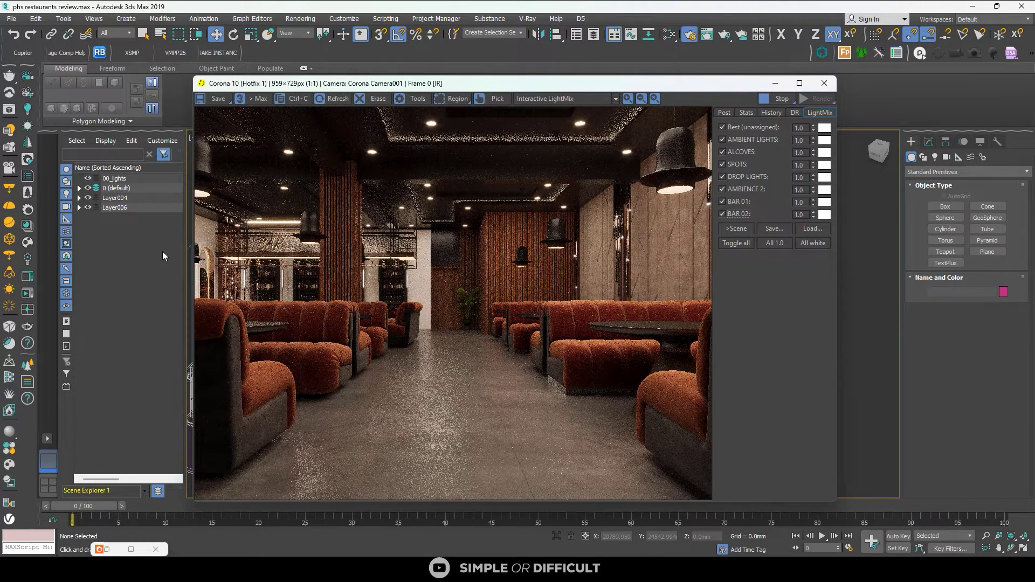
scroll(241, 277, up, 5)
scroll(241, 276, down, 2)
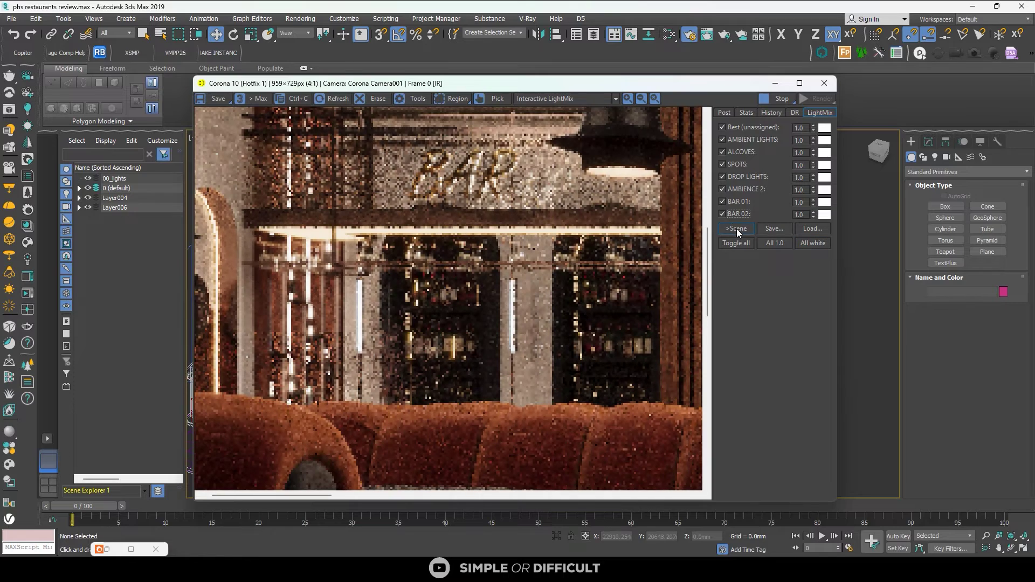
click(723, 213)
click(723, 213)
click(723, 213)
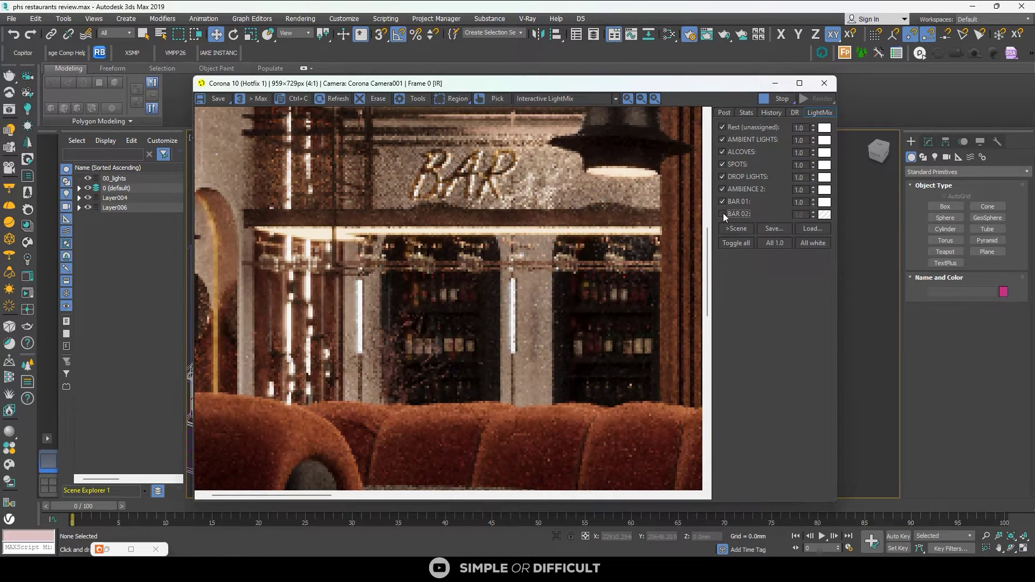
click(723, 213)
scroll(496, 288, down, 2)
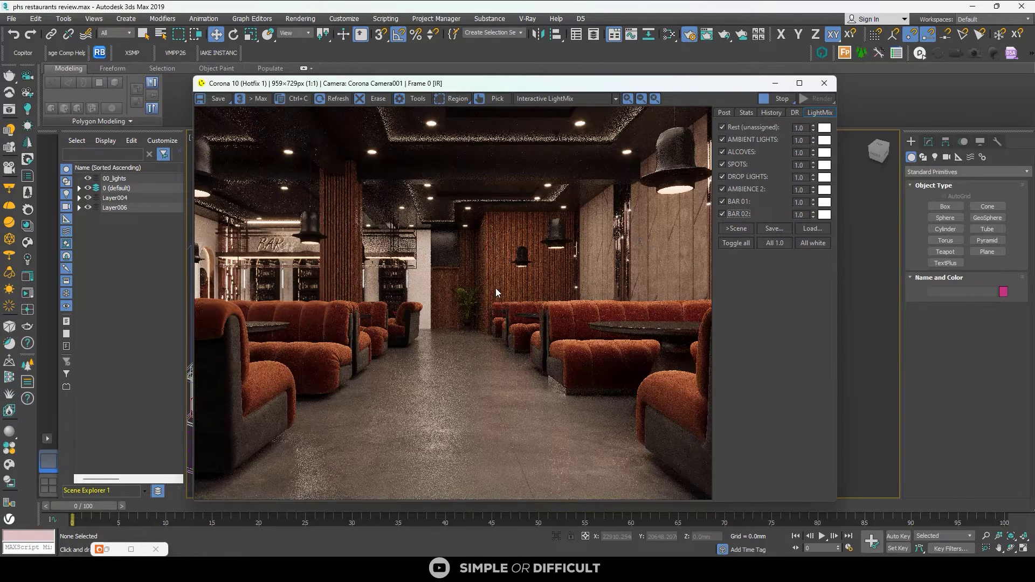
Compare the render with the BAR 01 LightMix group disabled and enabled
click(722, 201)
click(723, 201)
click(723, 200)
click(723, 200)
click(723, 200)
click(723, 201)
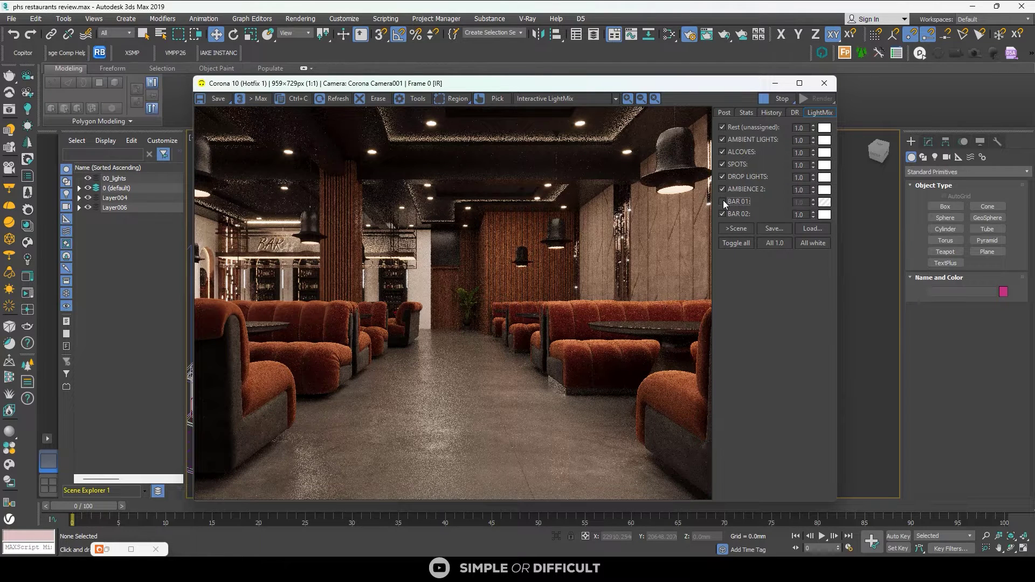
click(723, 201)
click(723, 201)
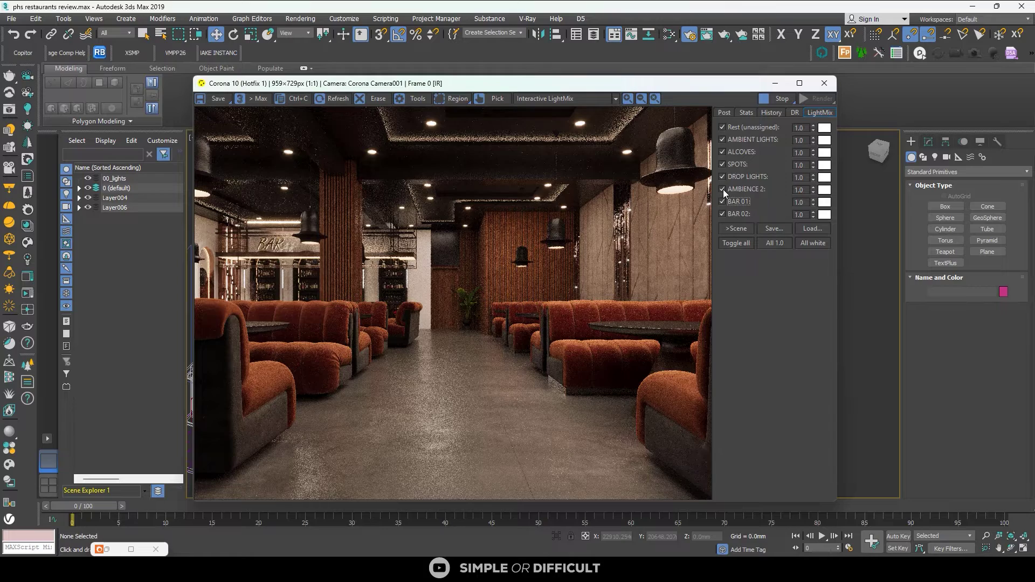
Compare the render with the AMBIENCE 2 LightMix group disabled and enabled
click(723, 189)
click(723, 188)
click(723, 188)
click(723, 189)
click(722, 189)
click(723, 188)
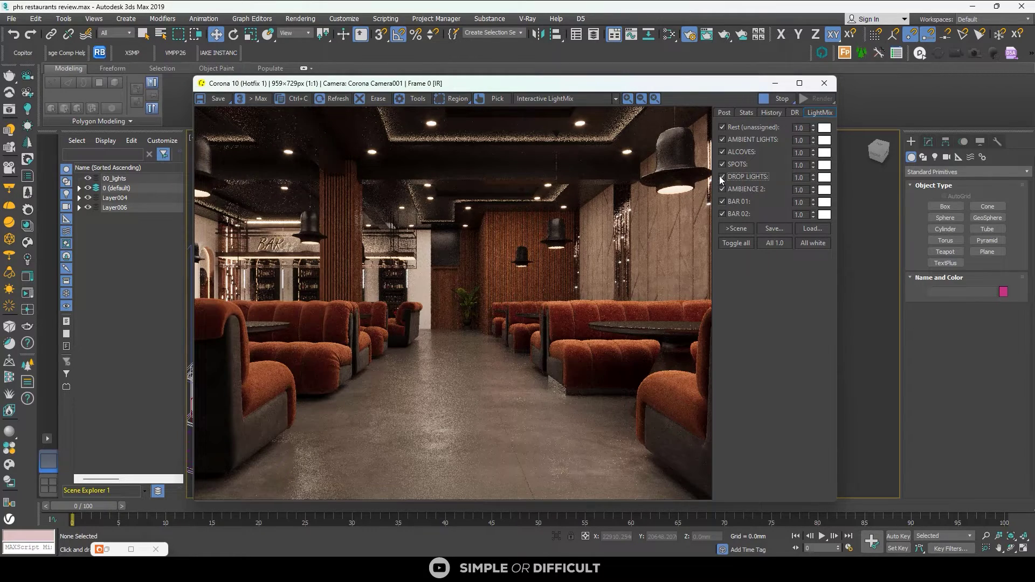
Compare the render with the DROP LIGHTS LightMix group disabled and enabled
click(722, 177)
click(722, 177)
click(722, 177)
click(722, 177)
click(722, 176)
click(722, 177)
Compare the render with the SPOTS and ALCOVES LightMix groups each disabled and enabled, checking the ceiling fixtures
click(722, 164)
click(722, 164)
click(722, 164)
scroll(589, 117, up, 5)
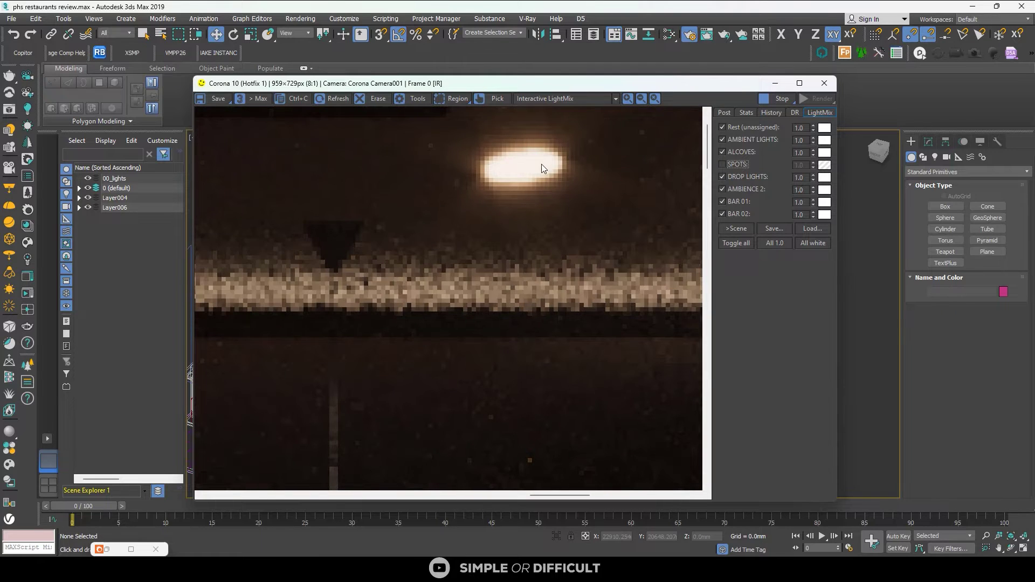
scroll(541, 163, down, 5)
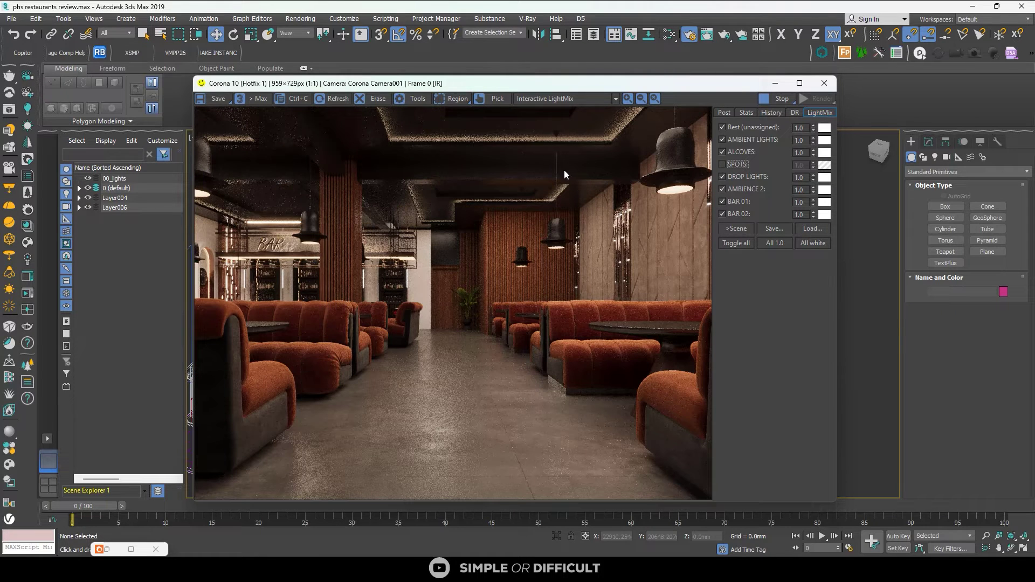
click(722, 164)
click(722, 151)
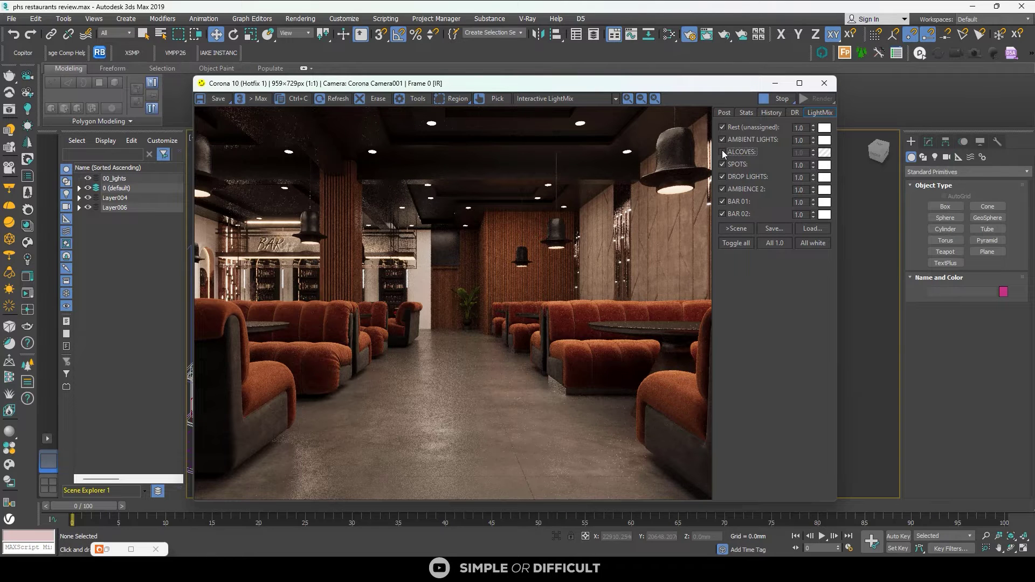
click(722, 151)
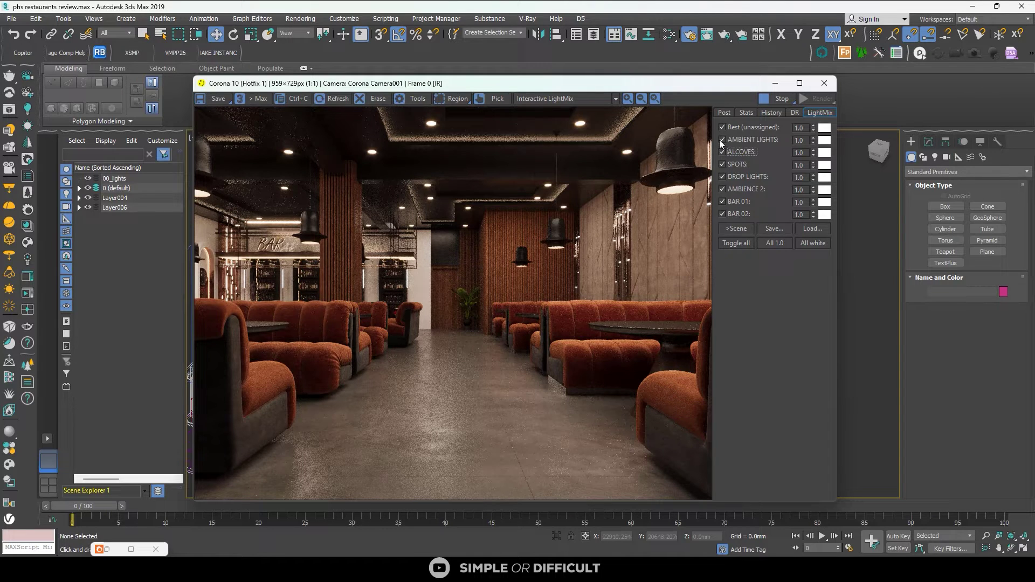
Compare the render with the AMBIENT LIGHTS LightMix group disabled and enabled
click(723, 141)
click(722, 141)
click(722, 140)
click(723, 140)
click(723, 140)
click(723, 140)
Compare the render with the Rest (unassigned) lights disabled and enabled, inspecting the bar and the potted plant at the back wall
click(722, 127)
click(722, 128)
click(722, 127)
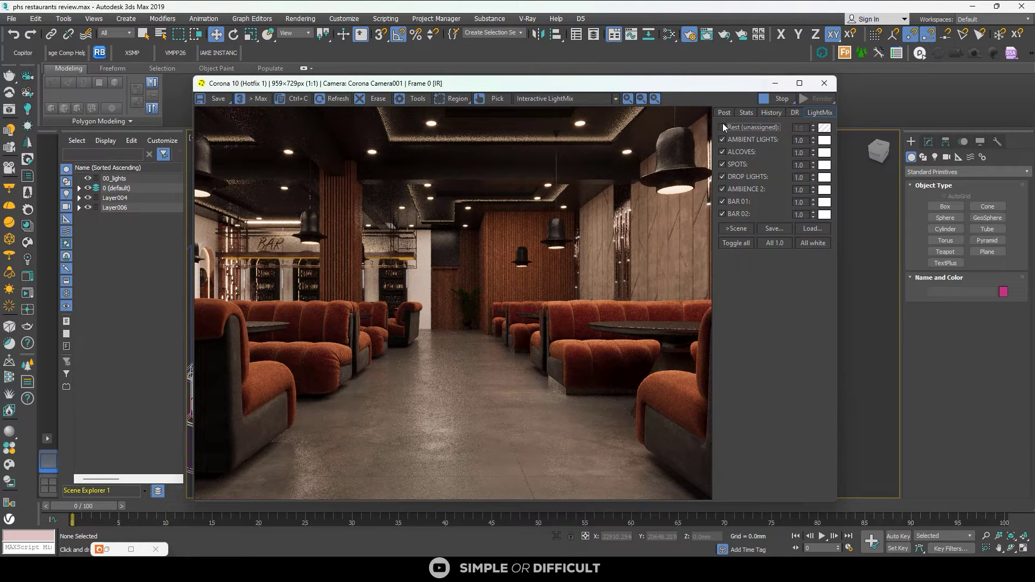
click(722, 127)
click(723, 128)
click(723, 127)
click(722, 127)
scroll(219, 259, up, 2)
scroll(221, 253, down, 2)
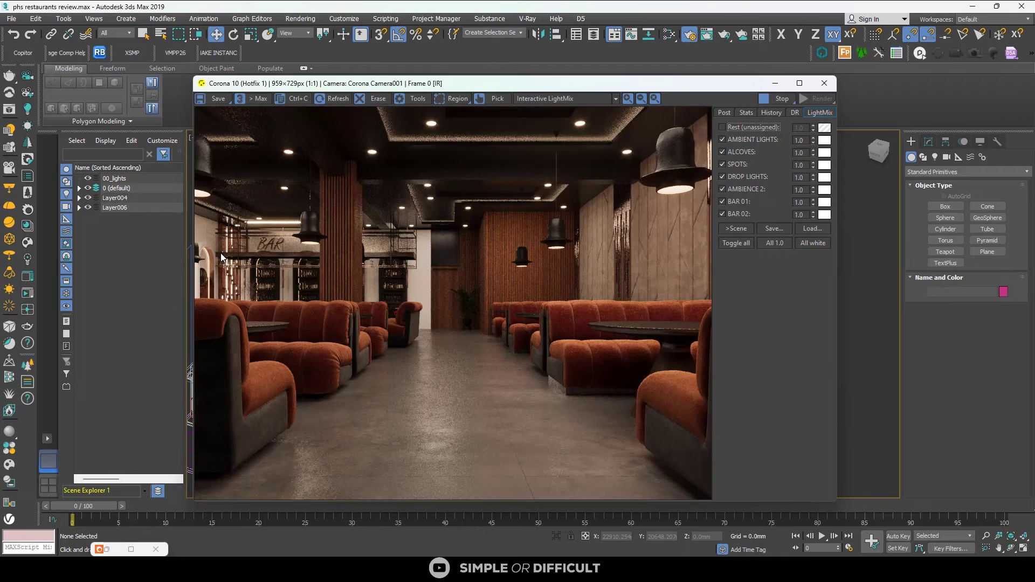
scroll(216, 251, up, 1)
scroll(558, 261, down, 1)
click(722, 127)
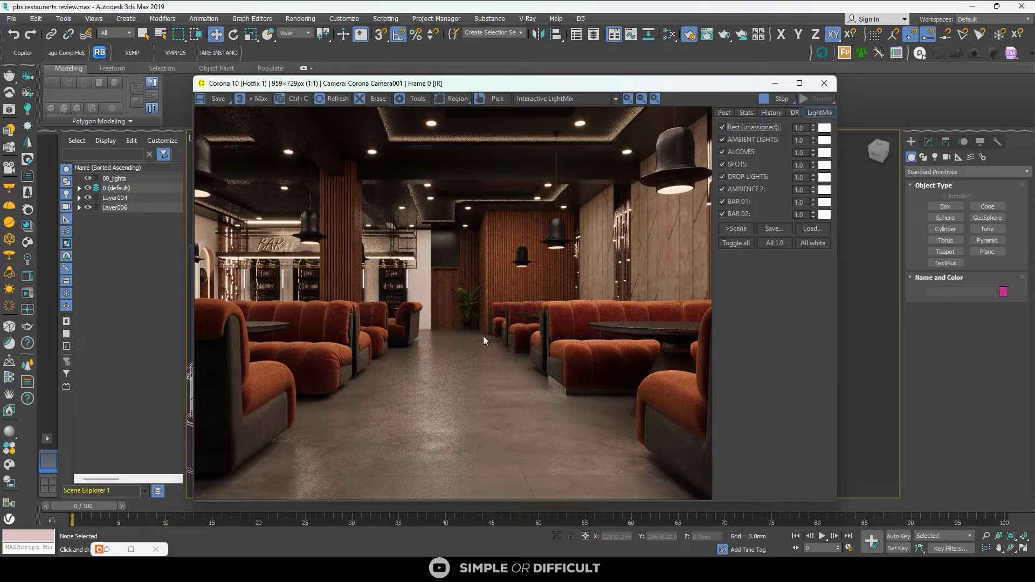
scroll(481, 291, up, 2)
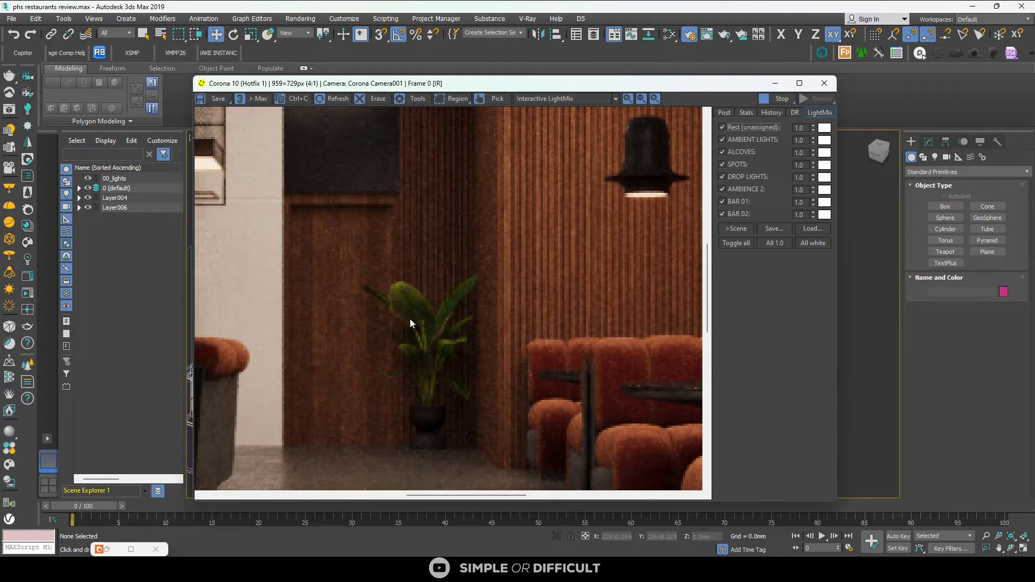
scroll(412, 297, down, 1)
scroll(412, 296, down, 1)
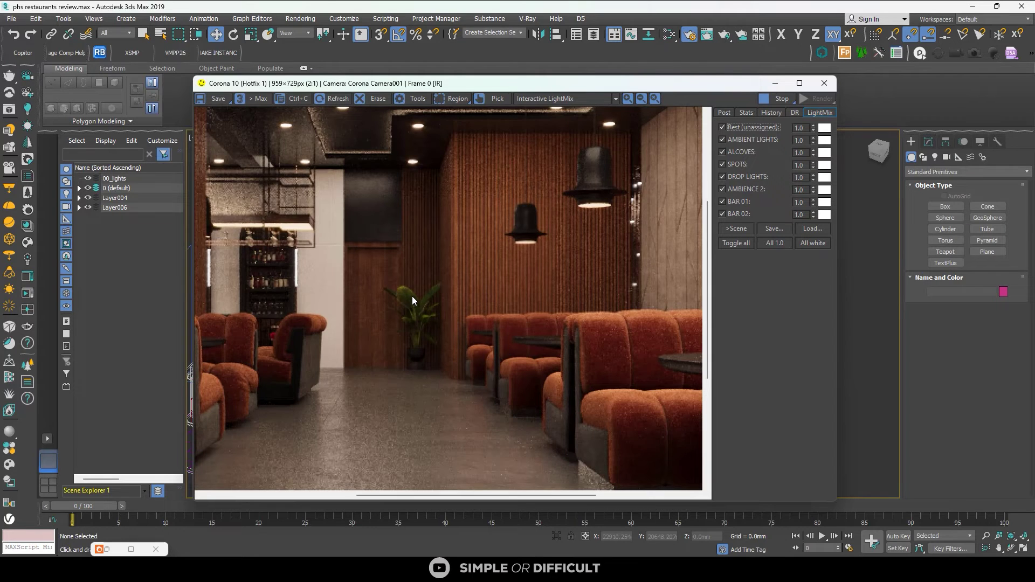